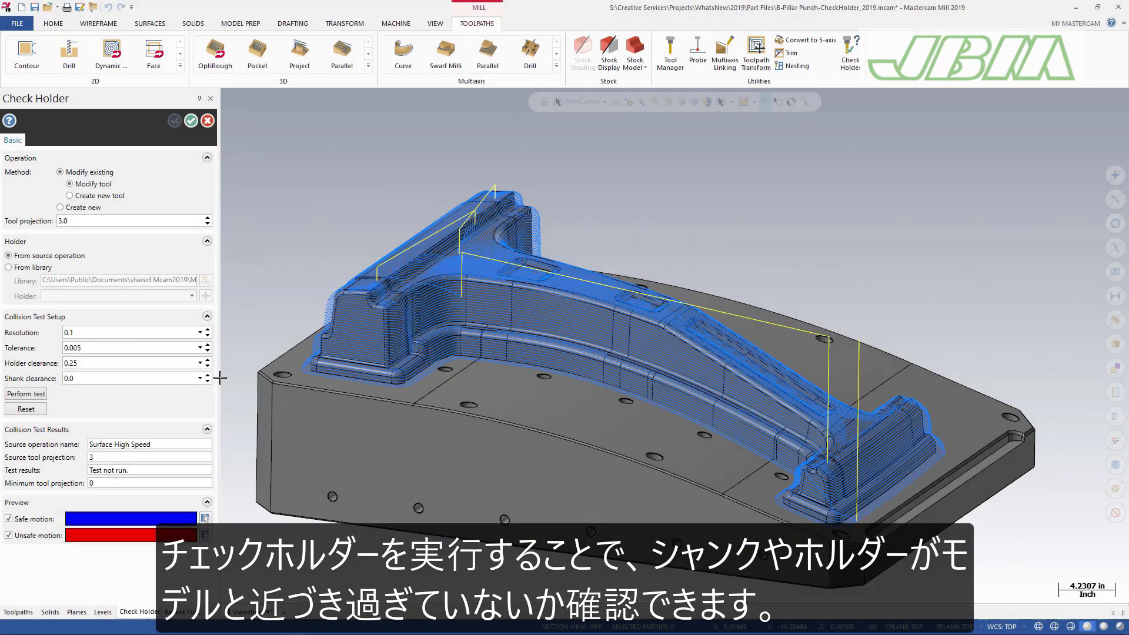
Step: Run the holder collision test on the Surface High Speed operation and set the tool projection to 7
{"action": "left_click", "coordinate": [43, 395]}
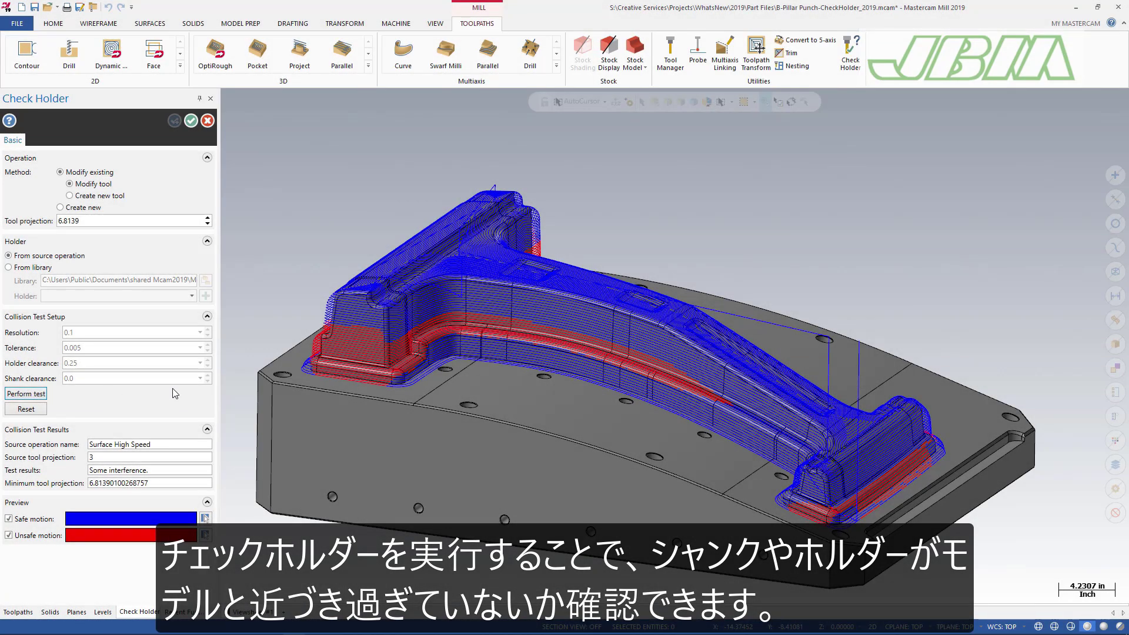
{"action": "double_click", "coordinate": [172, 216]}
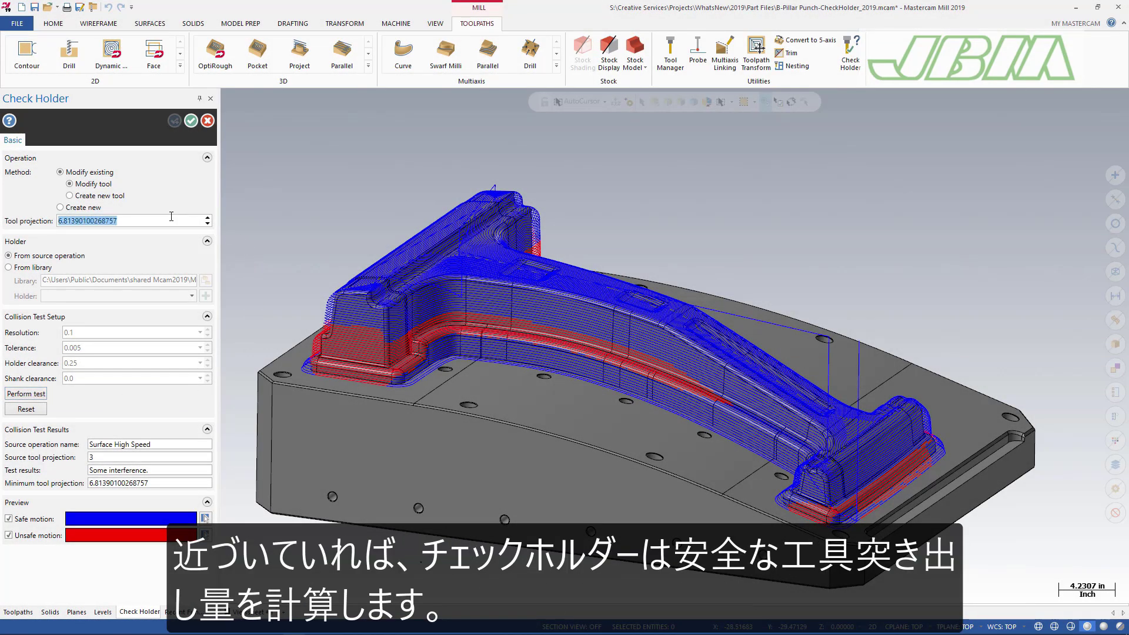
{"action": "type", "text": "7"}
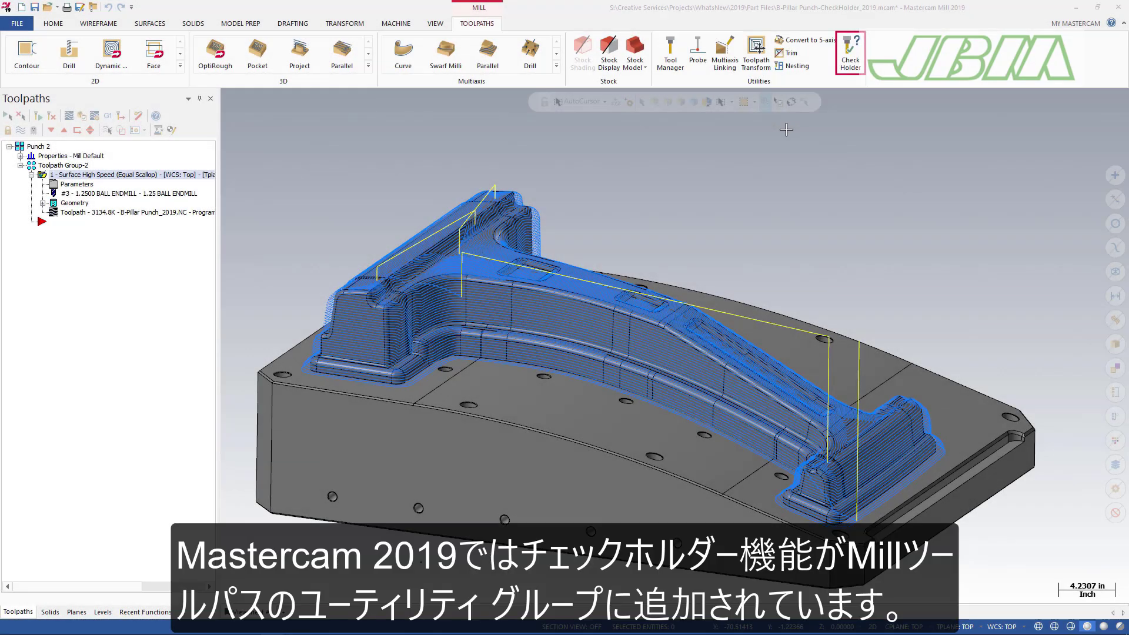
Step: Start Check Holder on the Equal Scallop operation with resolution 0.1, tolerance 0.005 and holder clearance 0.25, keeping shank clearance 0.0
{"action": "left_click", "coordinate": [849, 54]}
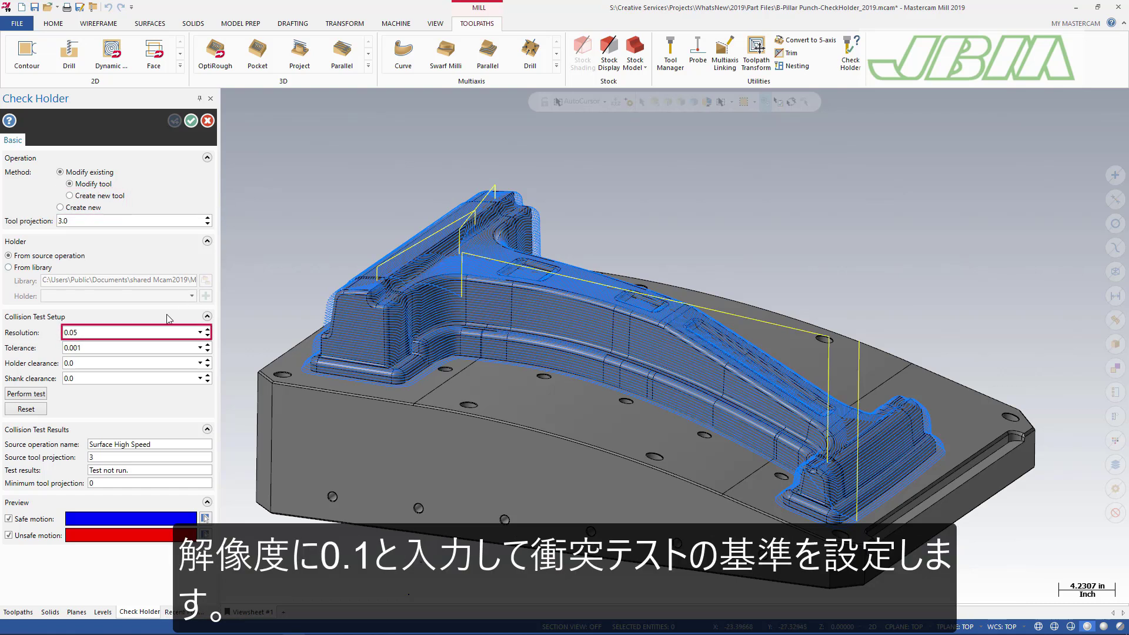
{"action": "double_click", "coordinate": [161, 334]}
{"action": "type", "text": "0.1"}
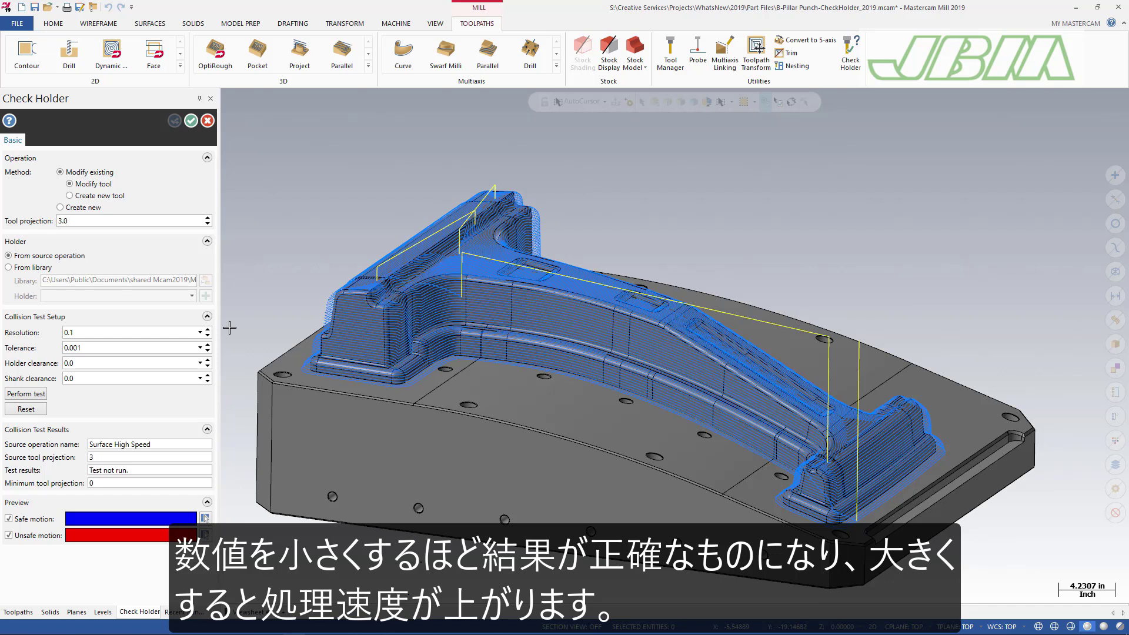
{"action": "left_click", "coordinate": [161, 348]}
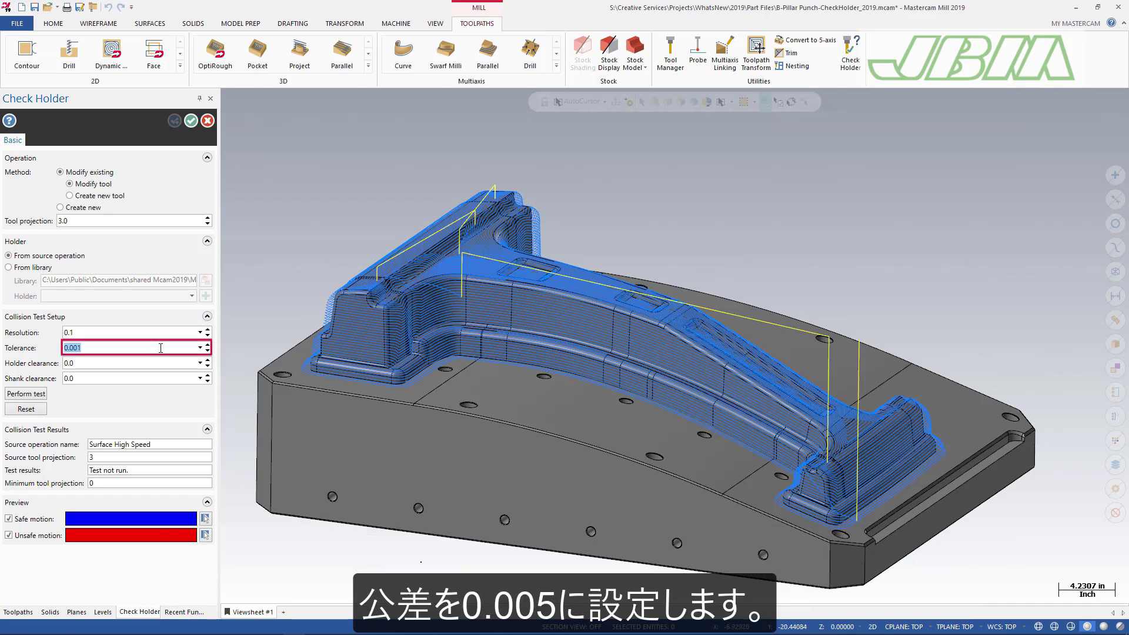
{"action": "type", "text": "0."}
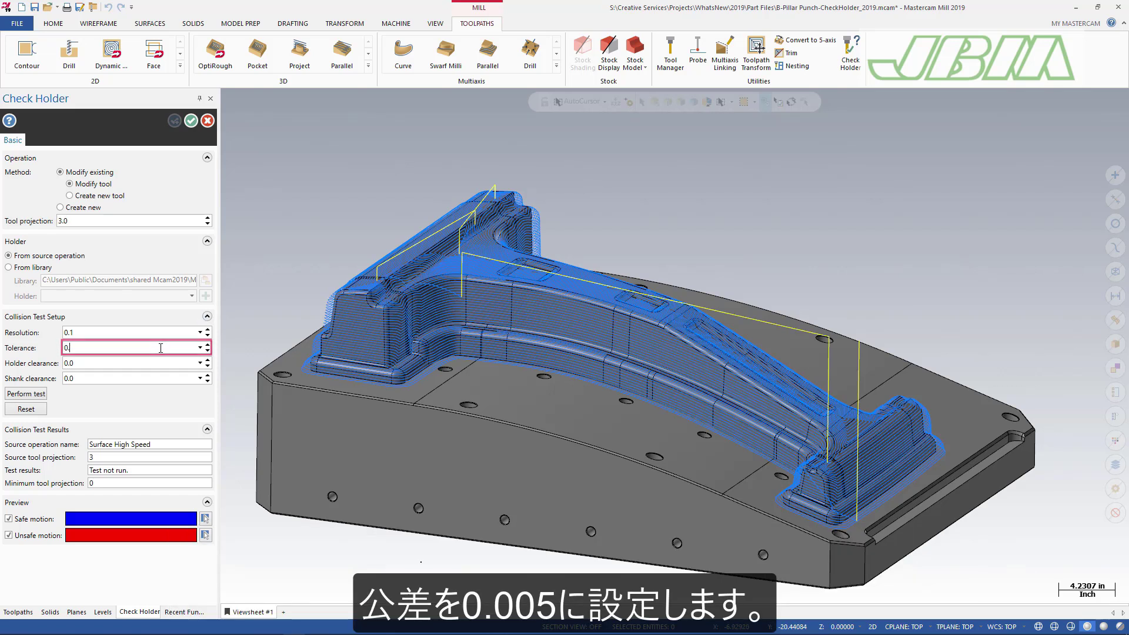
{"action": "type", "text": "005"}
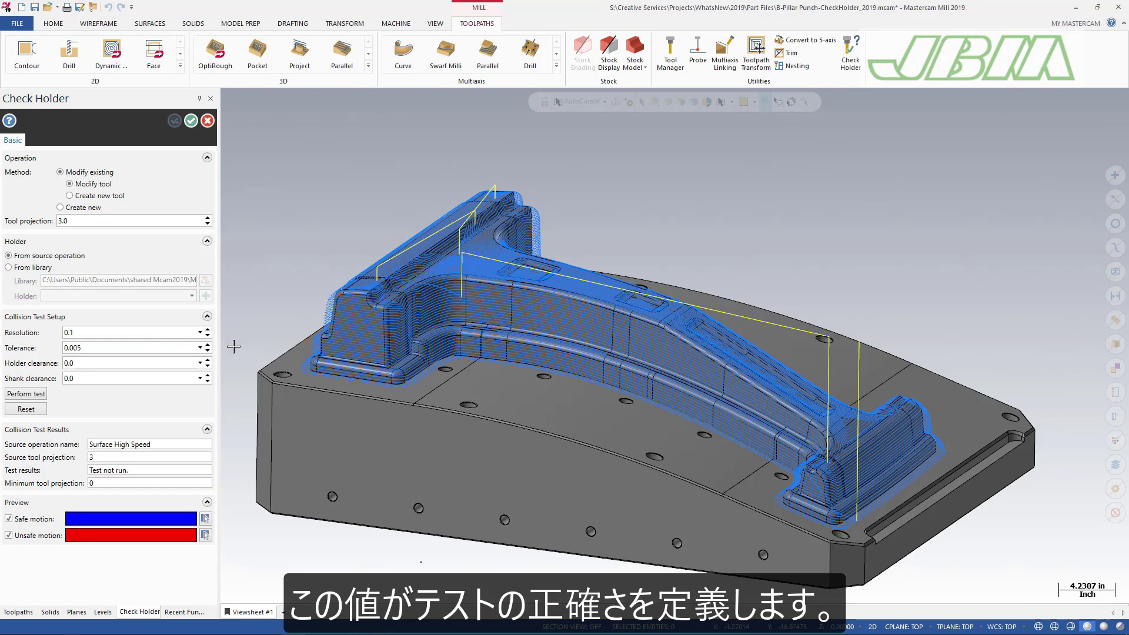
{"action": "left_click", "coordinate": [176, 364]}
{"action": "type", "text": "0.25"}
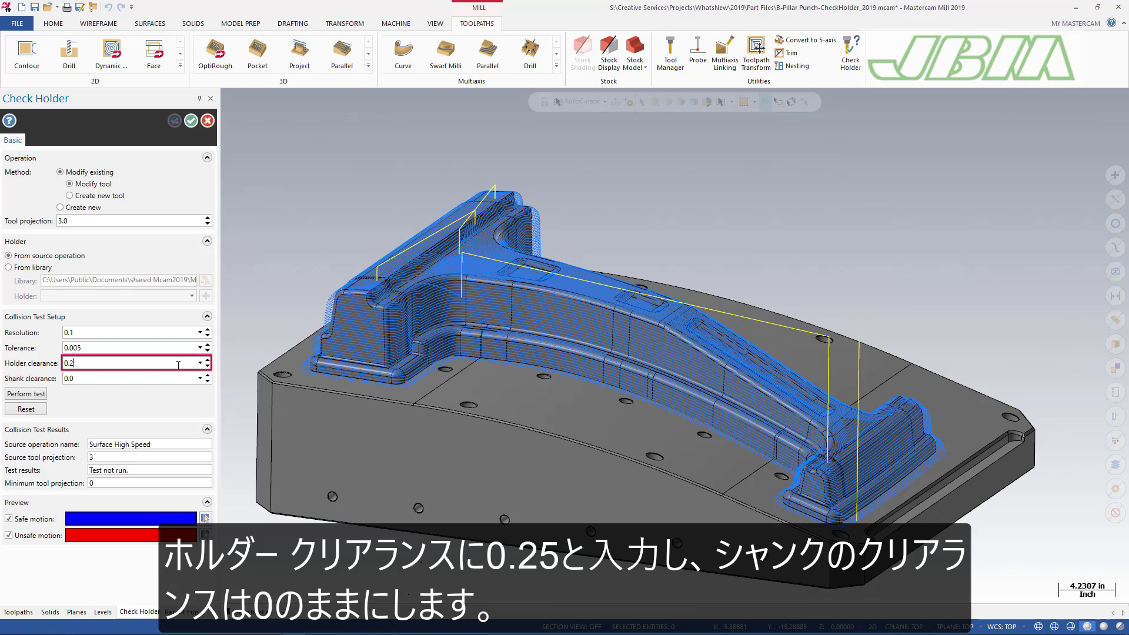
{"action": "key", "text": "Tab"}
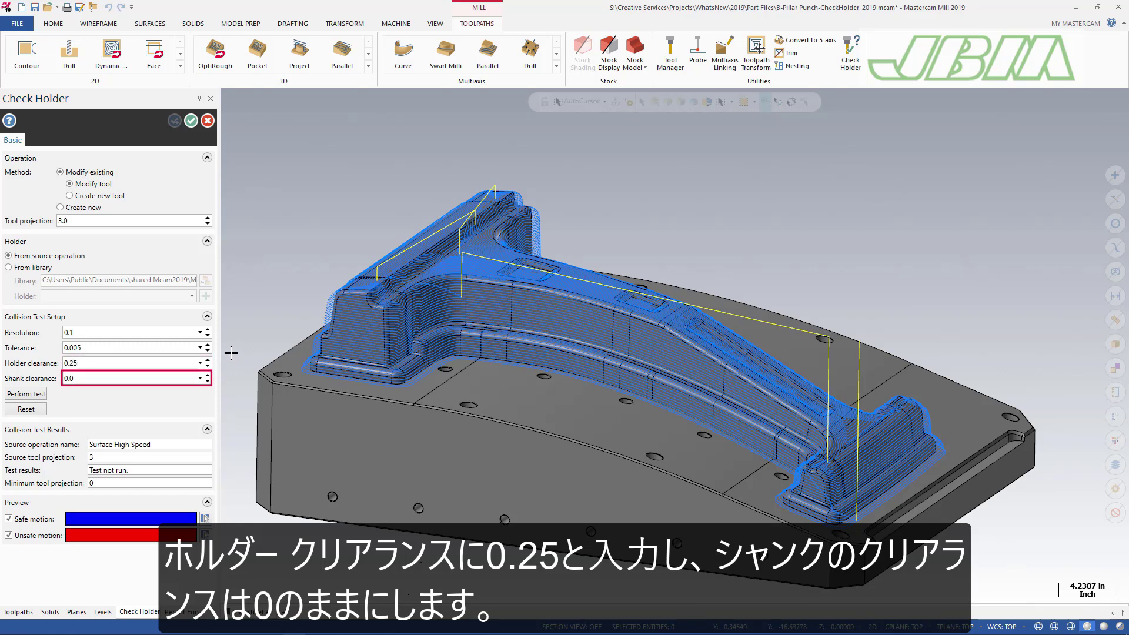
{"action": "key", "text": "Tab"}
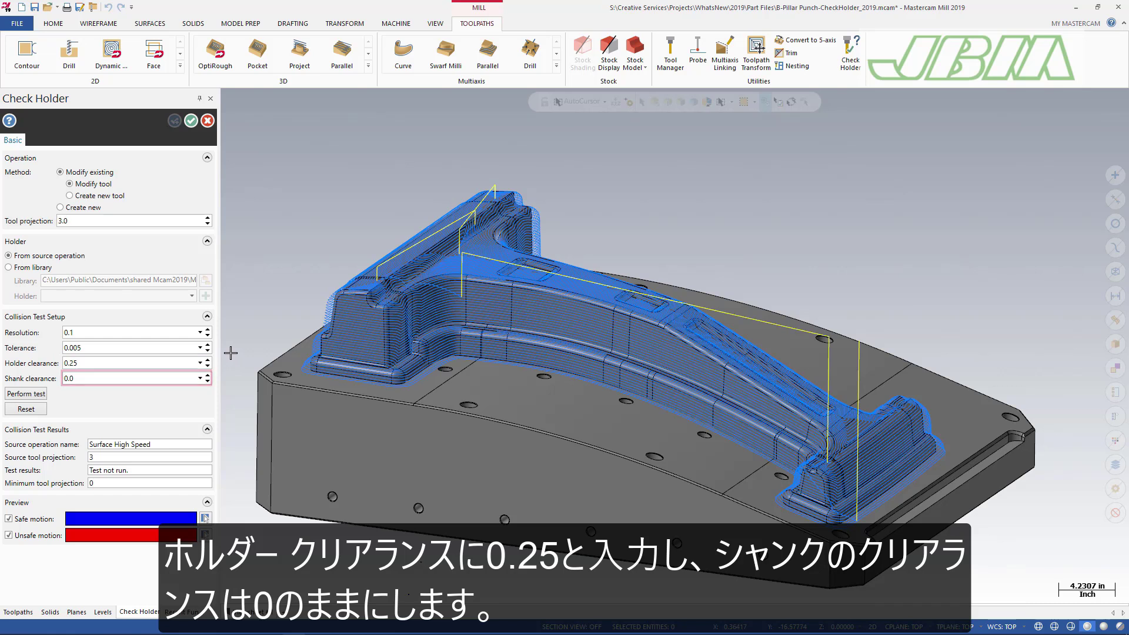
Step: Perform the collision test with these settings and apply a tool projection of 7.0 to the existing tool
{"action": "left_click", "coordinate": [45, 395]}
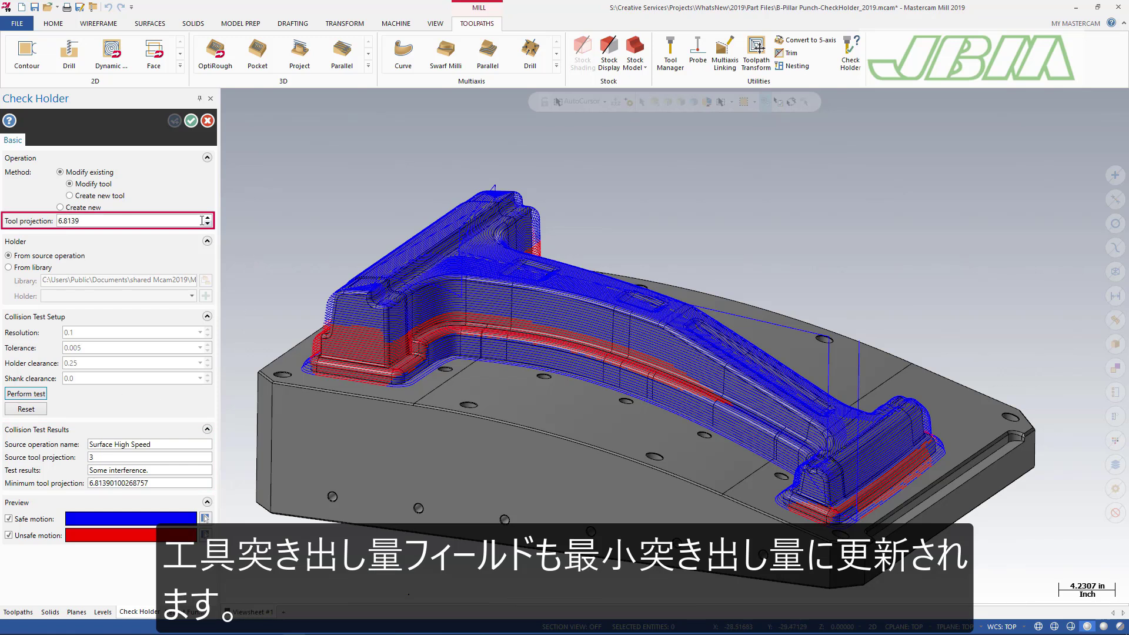
{"action": "double_click", "coordinate": [171, 219]}
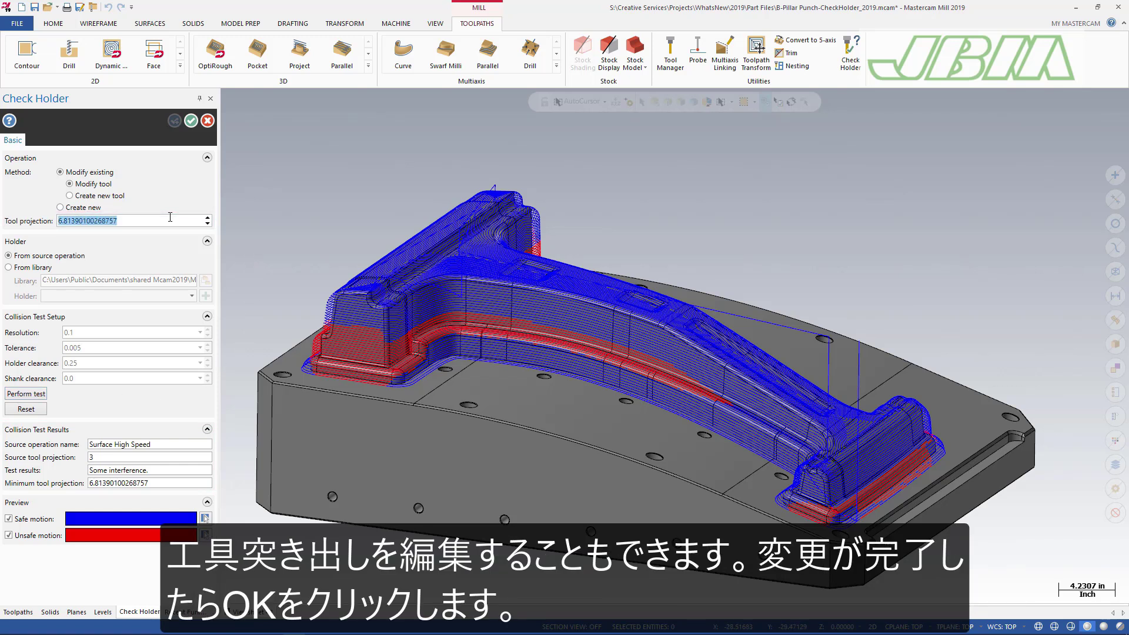
{"action": "type", "text": "7.0"}
{"action": "left_click", "coordinate": [190, 121]}
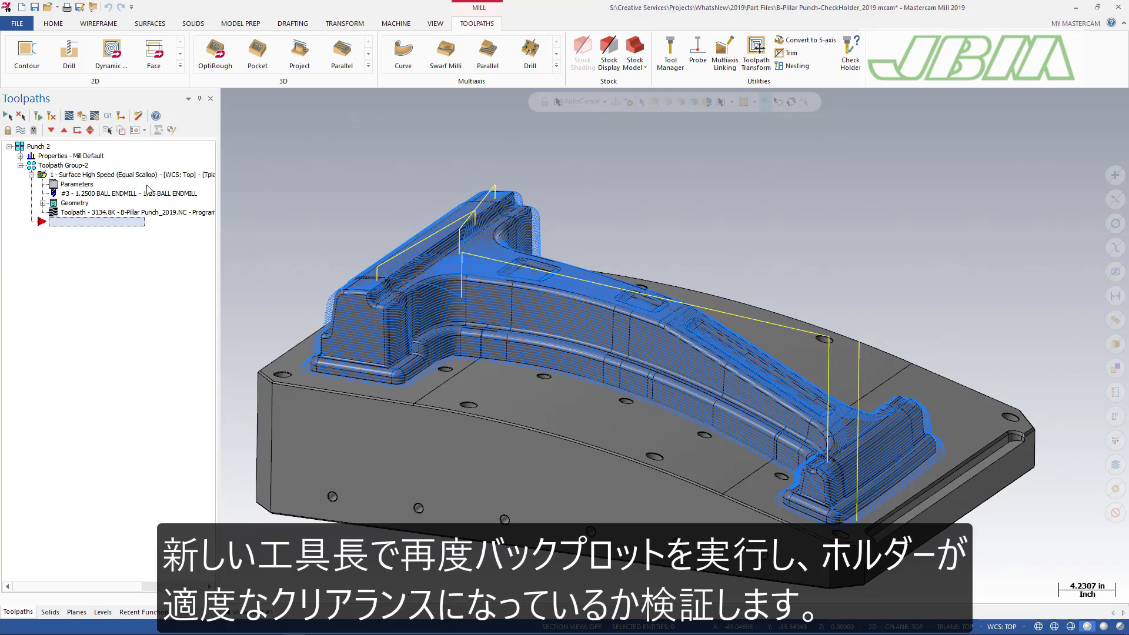
Step: Backplot the Equal Scallop toolpath to verify the holder's clearance from the part, and close the backplot
{"action": "left_click", "coordinate": [67, 117]}
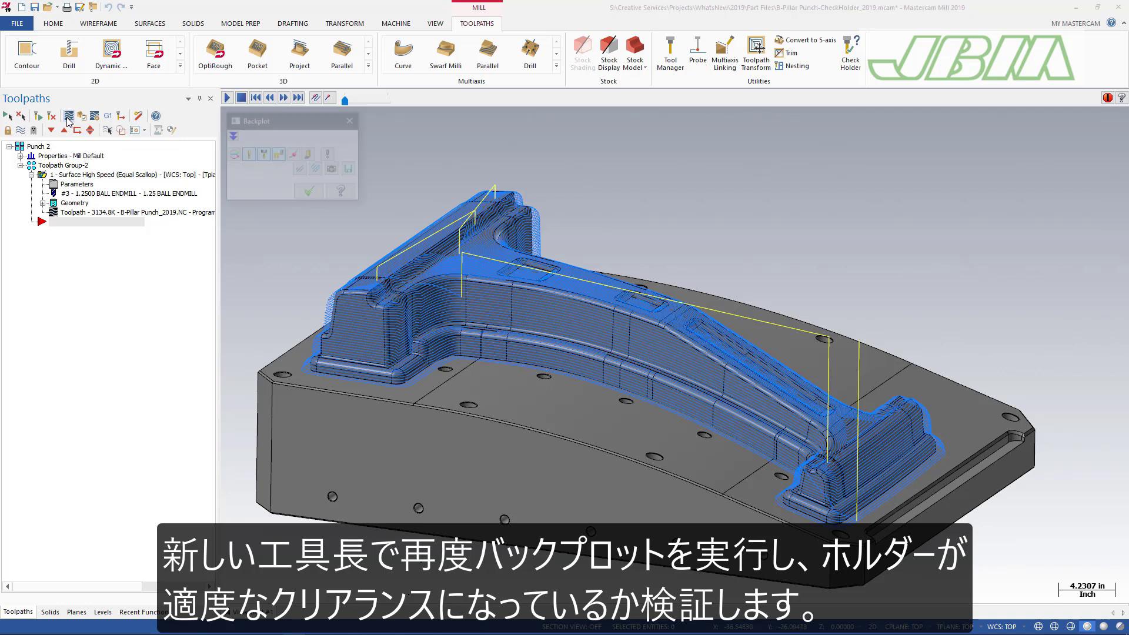
{"action": "left_click", "coordinate": [226, 97]}
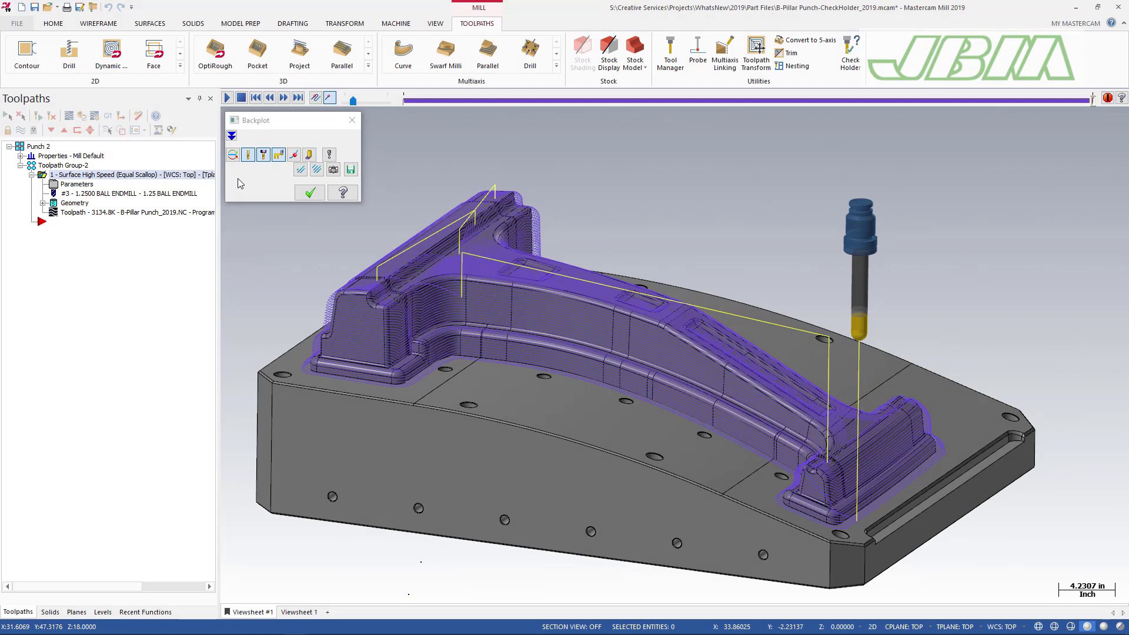
{"action": "left_click", "coordinate": [310, 192]}
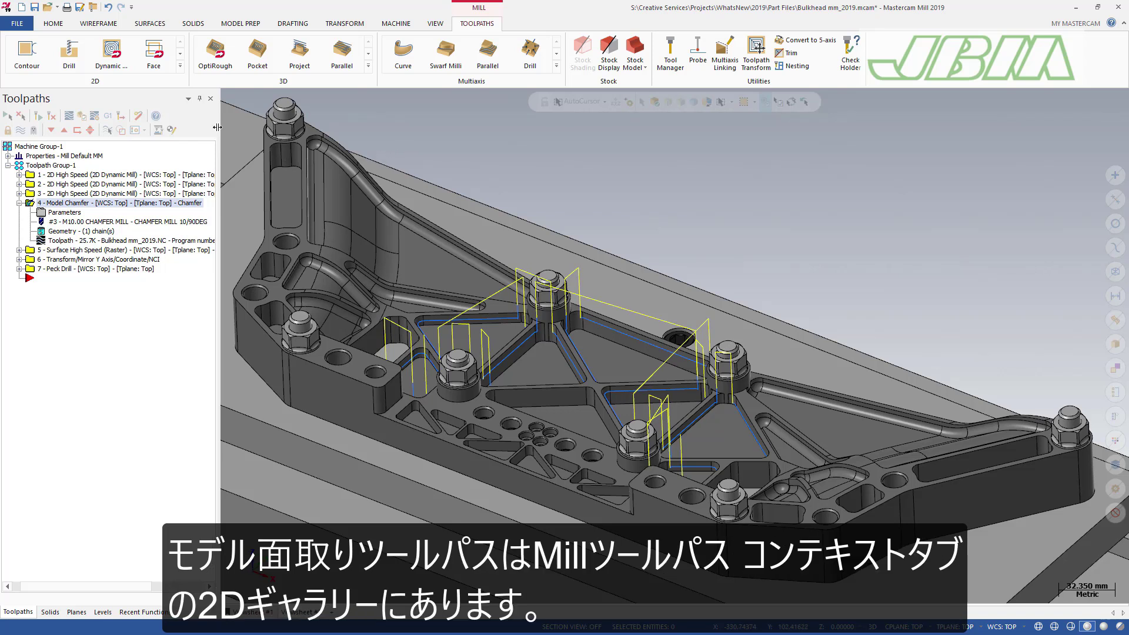
Step: Locate Model Chamfer among the 2D toolpaths and review the chained geometry in the parameters of operation 4
{"action": "left_click", "coordinate": [180, 66]}
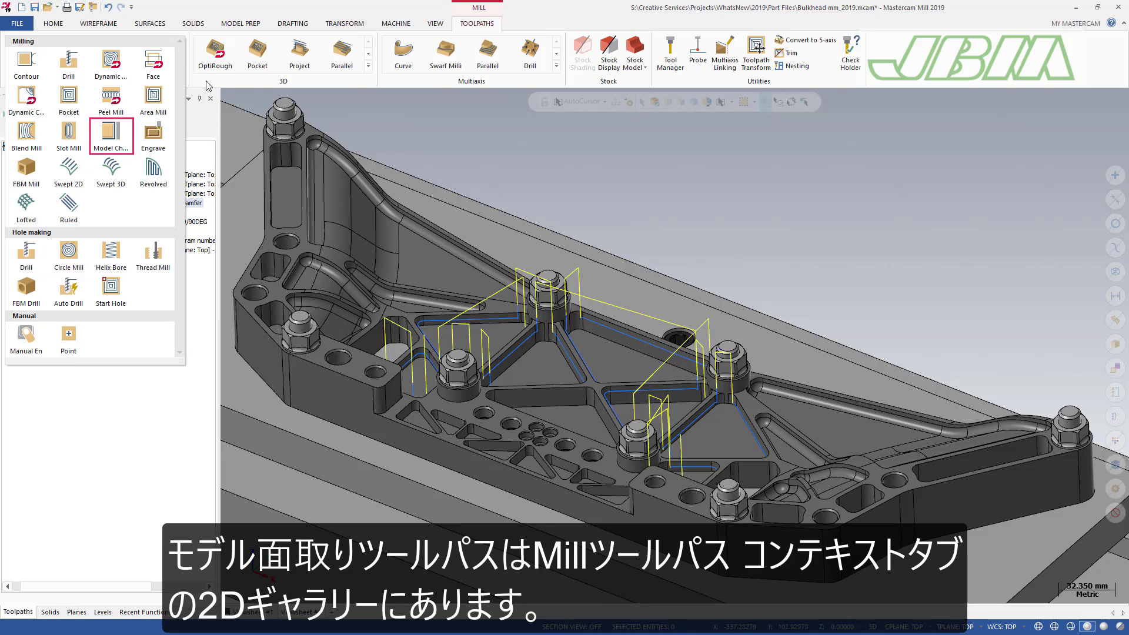
{"action": "left_click", "coordinate": [206, 81]}
{"action": "left_click", "coordinate": [63, 212]}
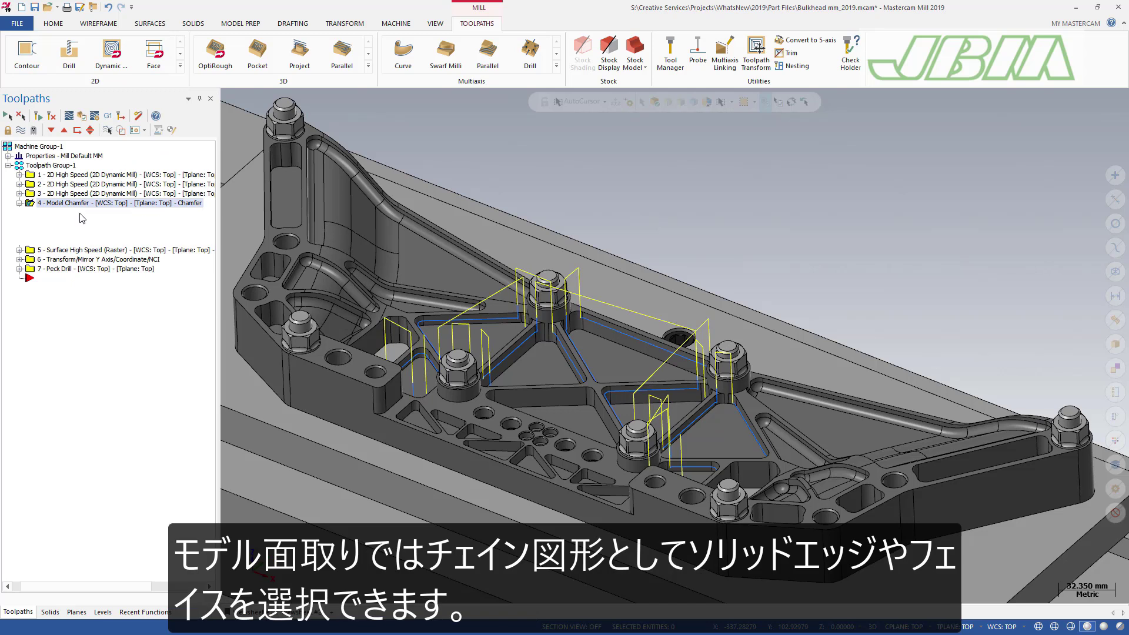
{"action": "left_click", "coordinate": [805, 217]}
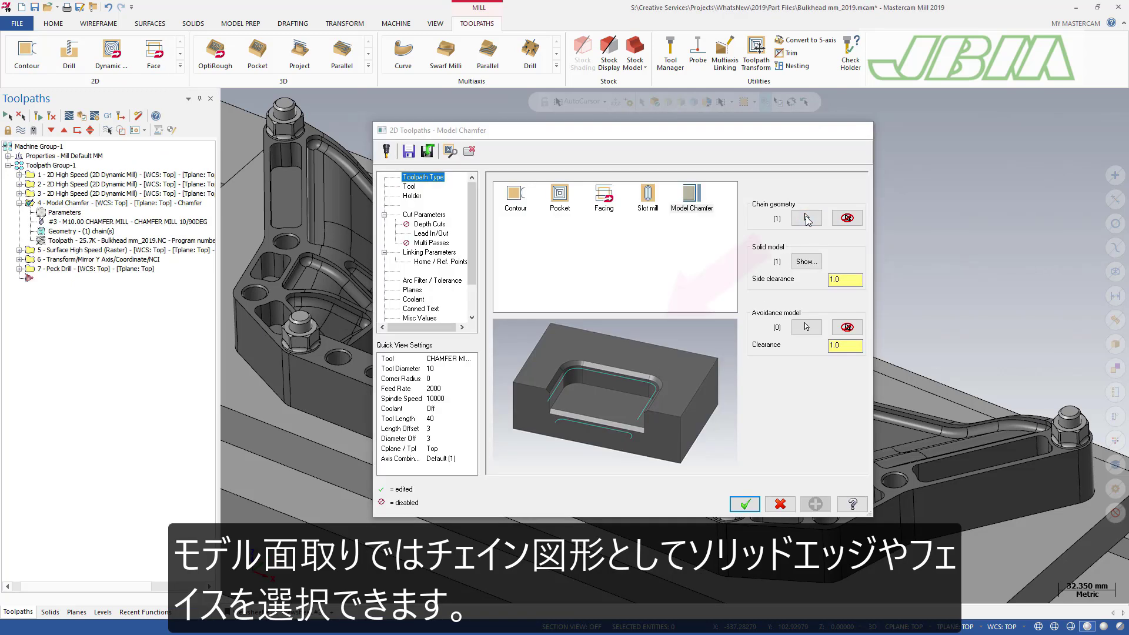
{"action": "left_click", "coordinate": [276, 127]}
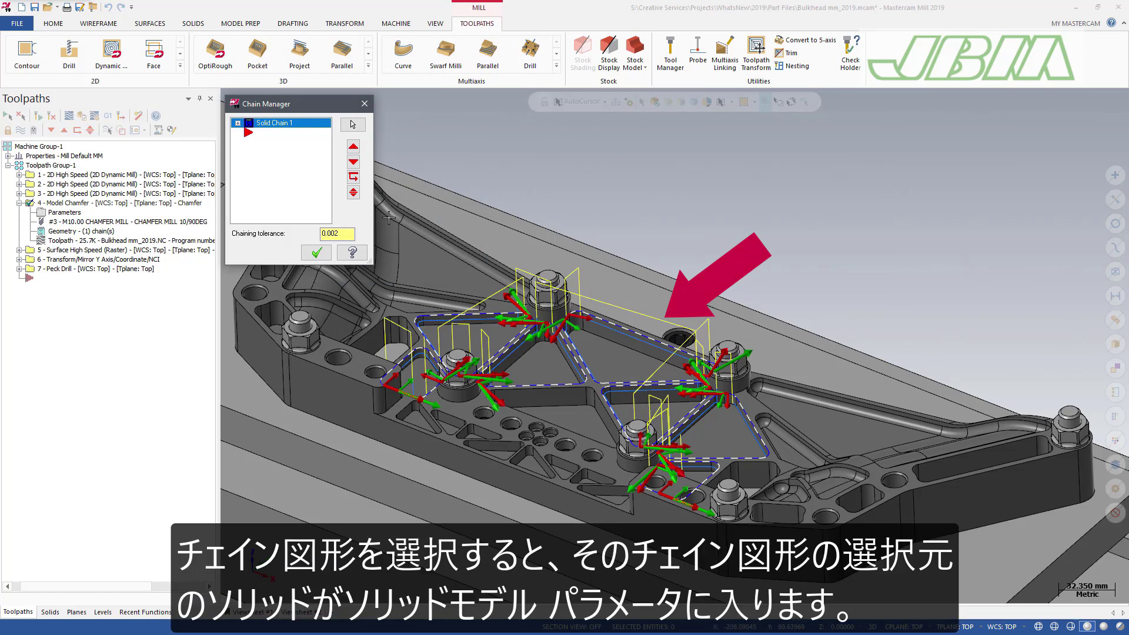
{"action": "left_click", "coordinate": [327, 252]}
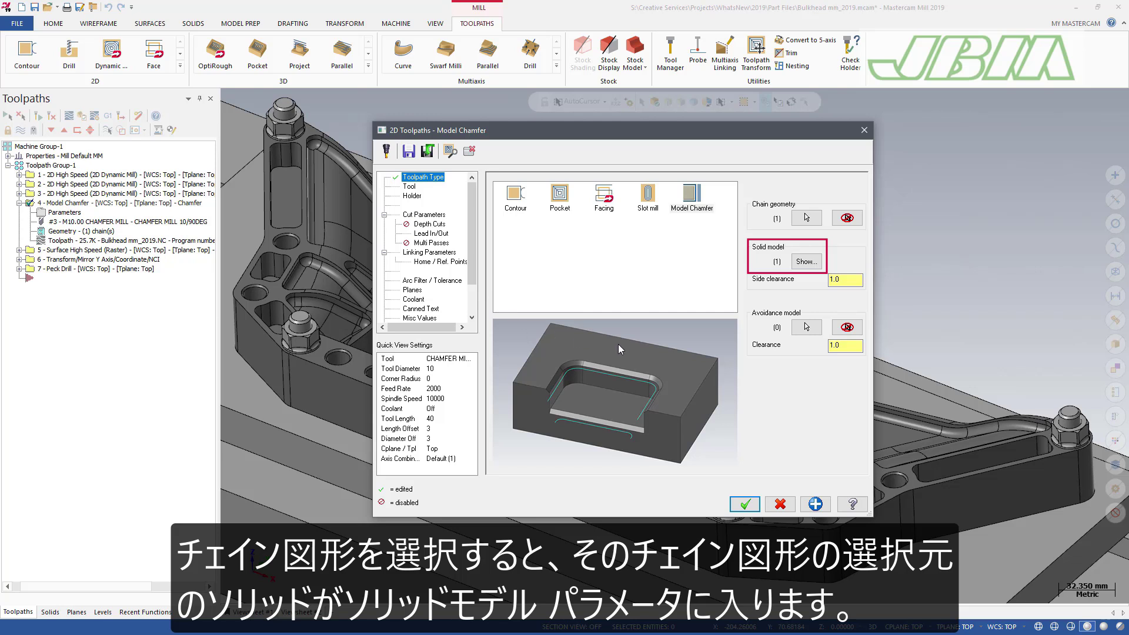
Step: Show the solid model used by the Model Chamfer toolpath, and review its tool and cut parameters
{"action": "left_click", "coordinate": [797, 263]}
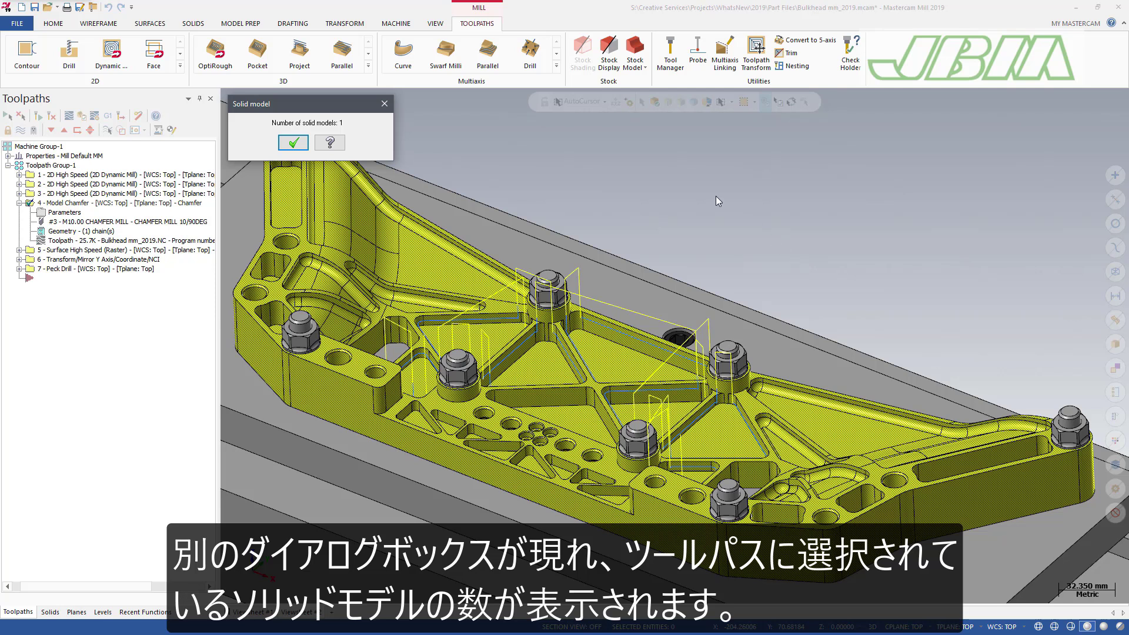
{"action": "left_click", "coordinate": [294, 143]}
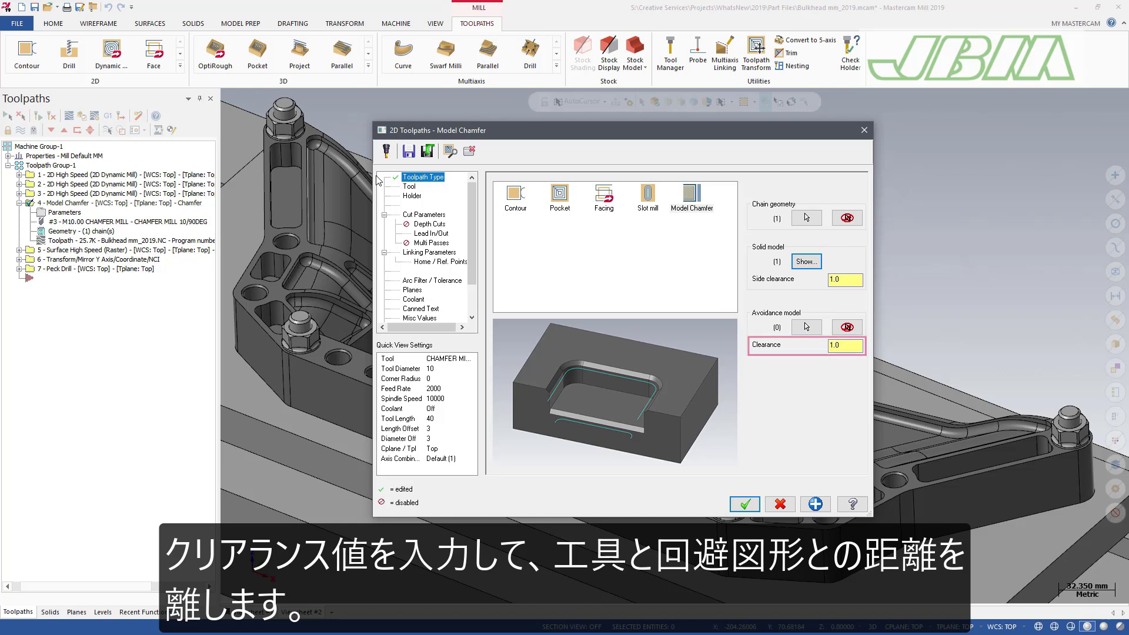
{"action": "left_click", "coordinate": [406, 187]}
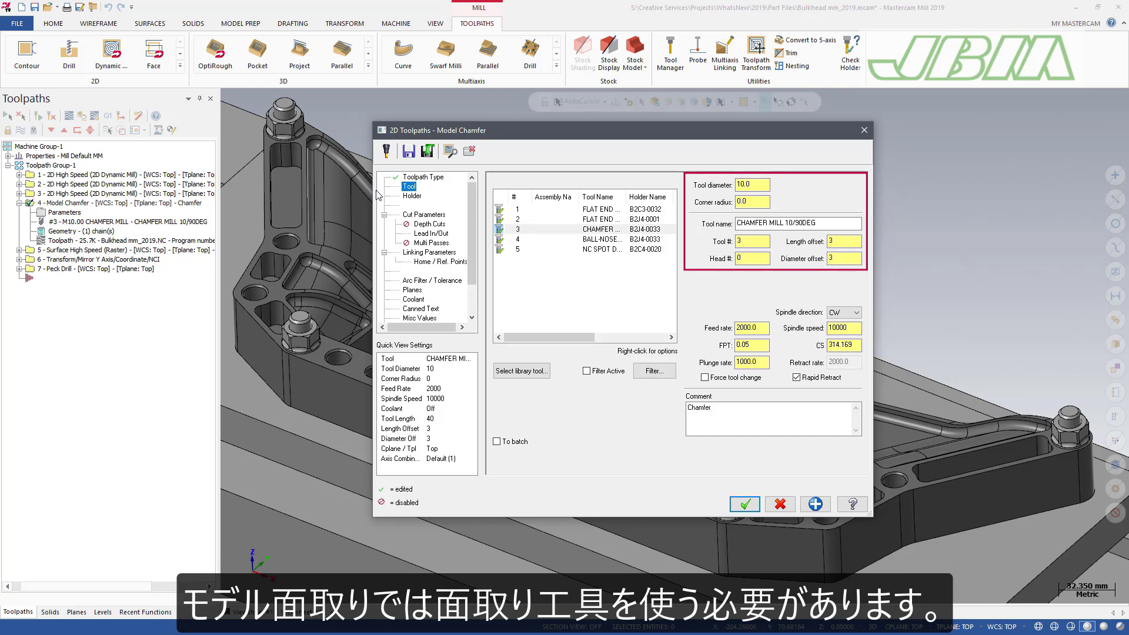
{"action": "left_click", "coordinate": [411, 215]}
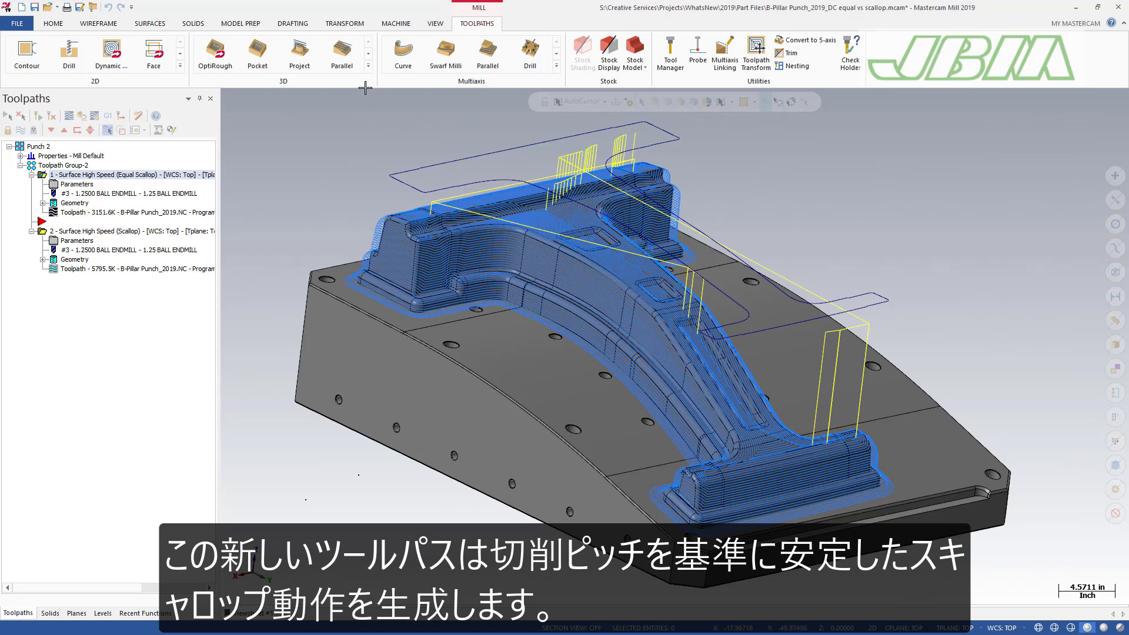
Step: Locate Equal Scallop among the 3D finishing toolpaths and review operation 1's model geometry and cut parameters
{"action": "left_click", "coordinate": [368, 66]}
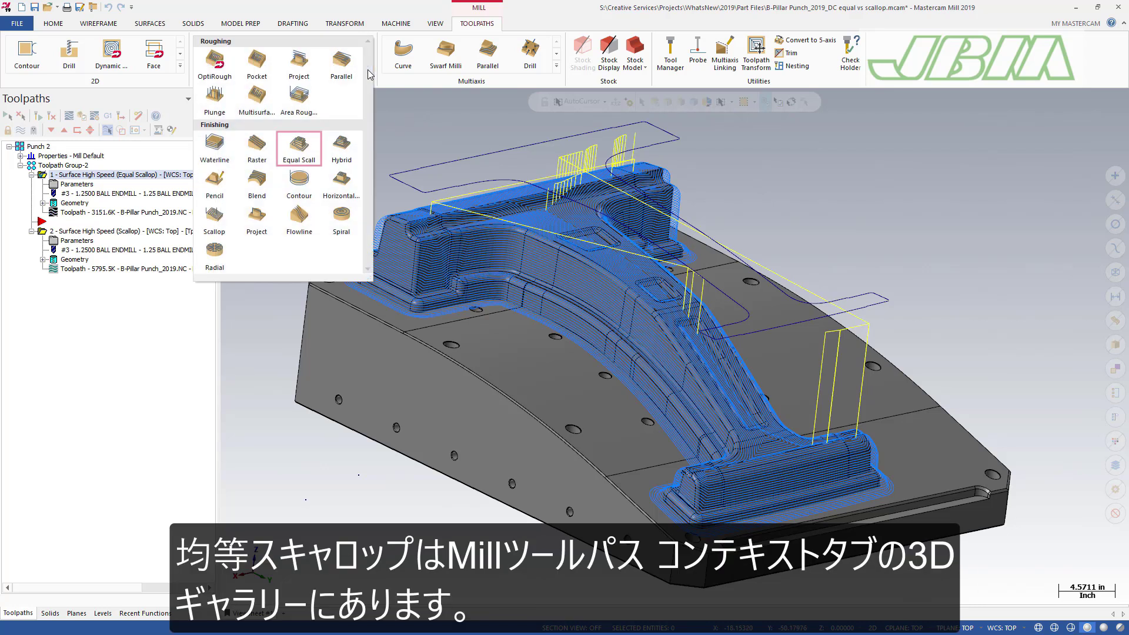
{"action": "left_click", "coordinate": [388, 112]}
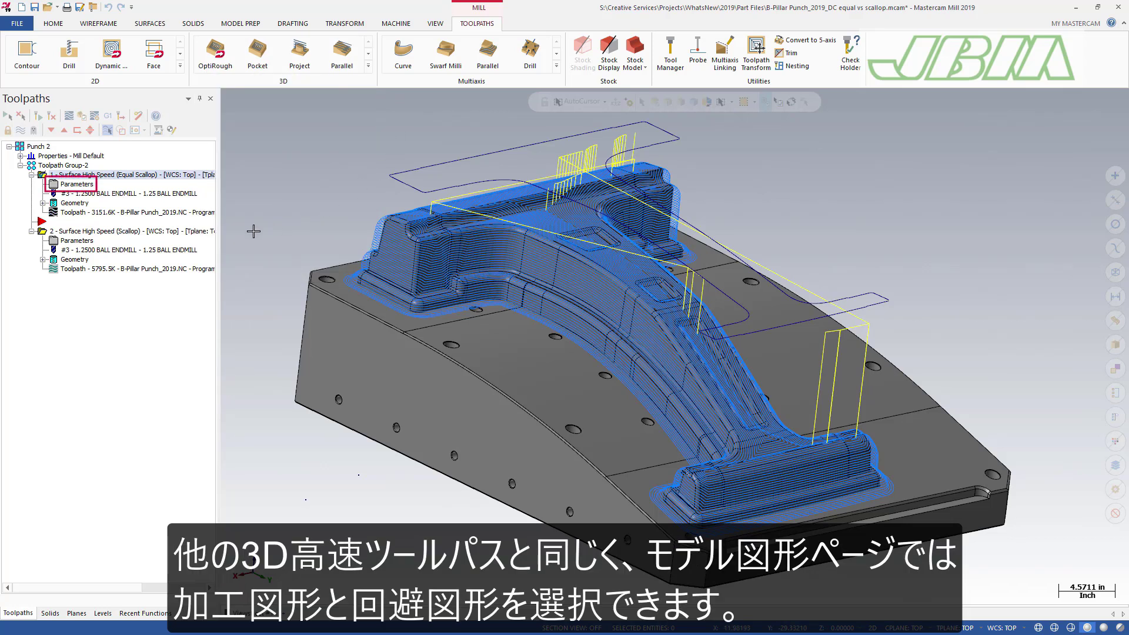
{"action": "left_click", "coordinate": [82, 185]}
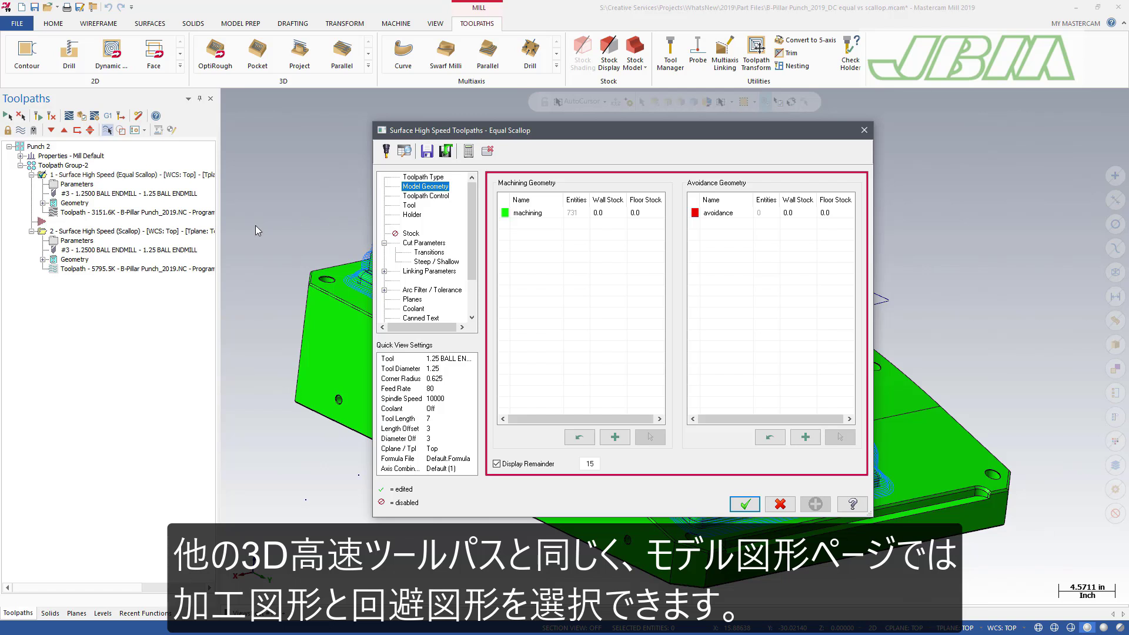
{"action": "left_click", "coordinate": [411, 245]}
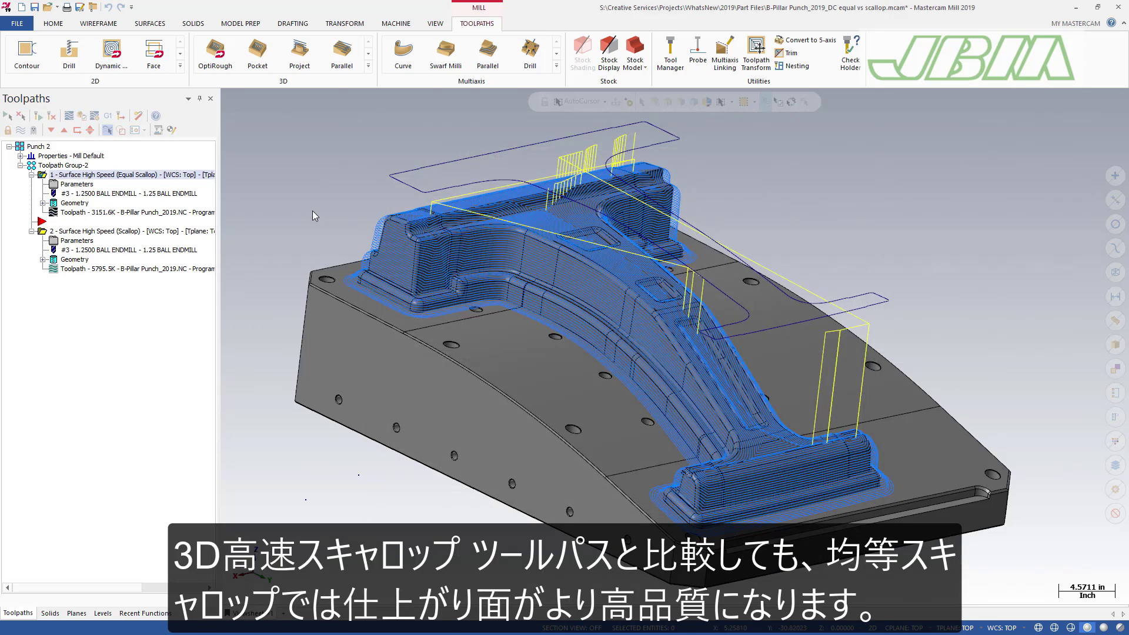
Step: Zoom in on the punch's lower base corner and compare the Equal Scallop and Scallop toolpath motion there
{"action": "right_click", "coordinate": [312, 211]}
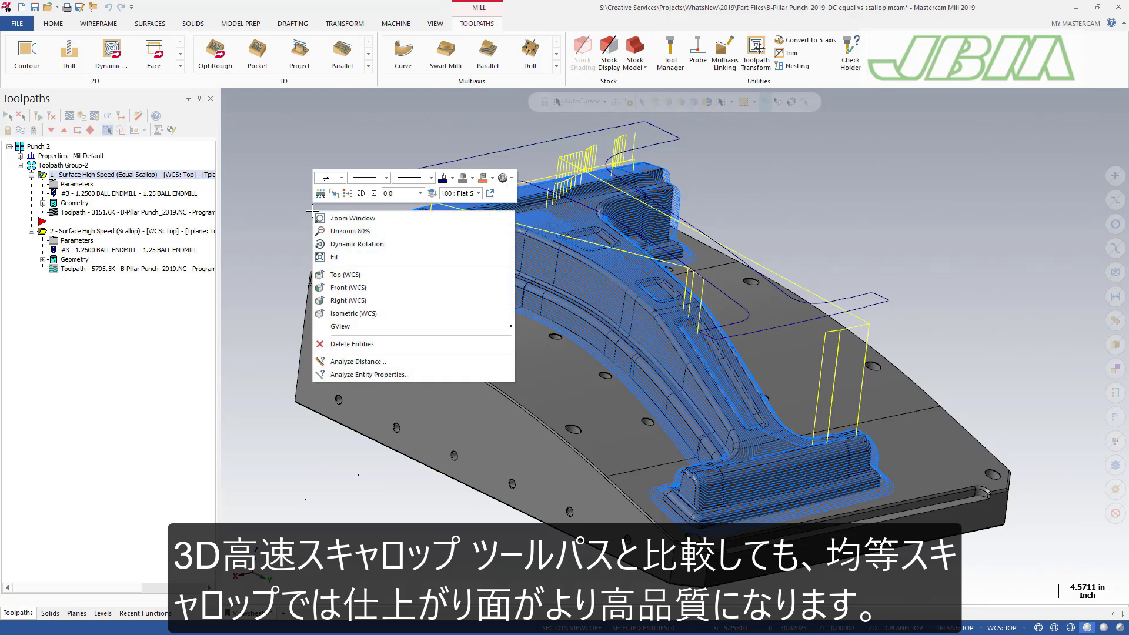
{"action": "key", "text": "Escape"}
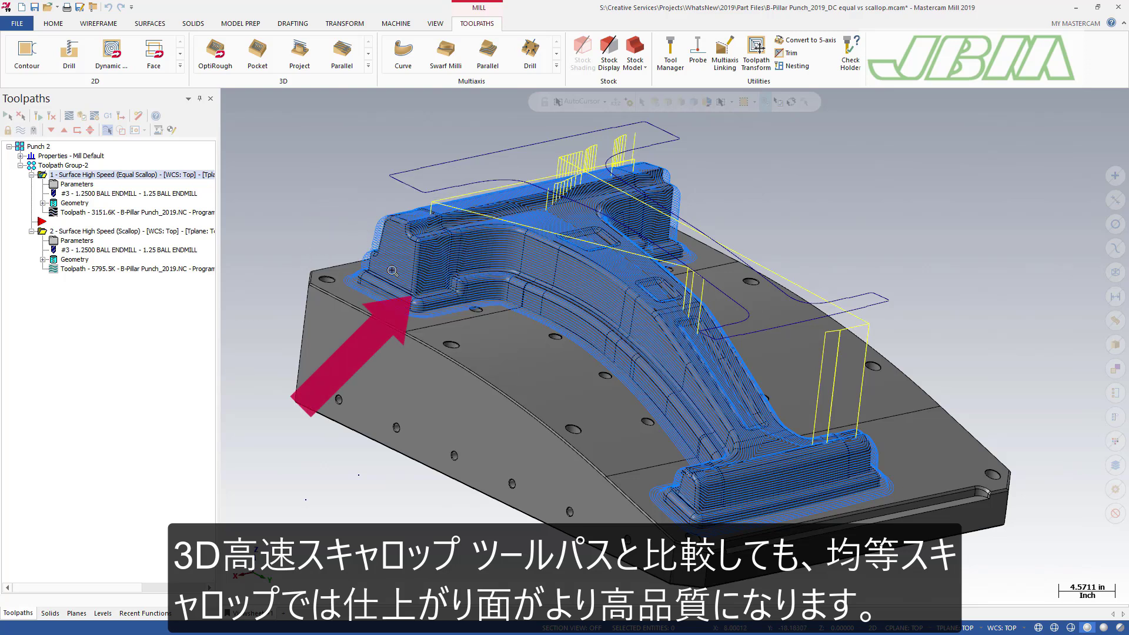
{"action": "key", "text": "F1"}
{"action": "left_click_drag", "start_coordinate": [391, 276], "coordinate": [441, 324]}
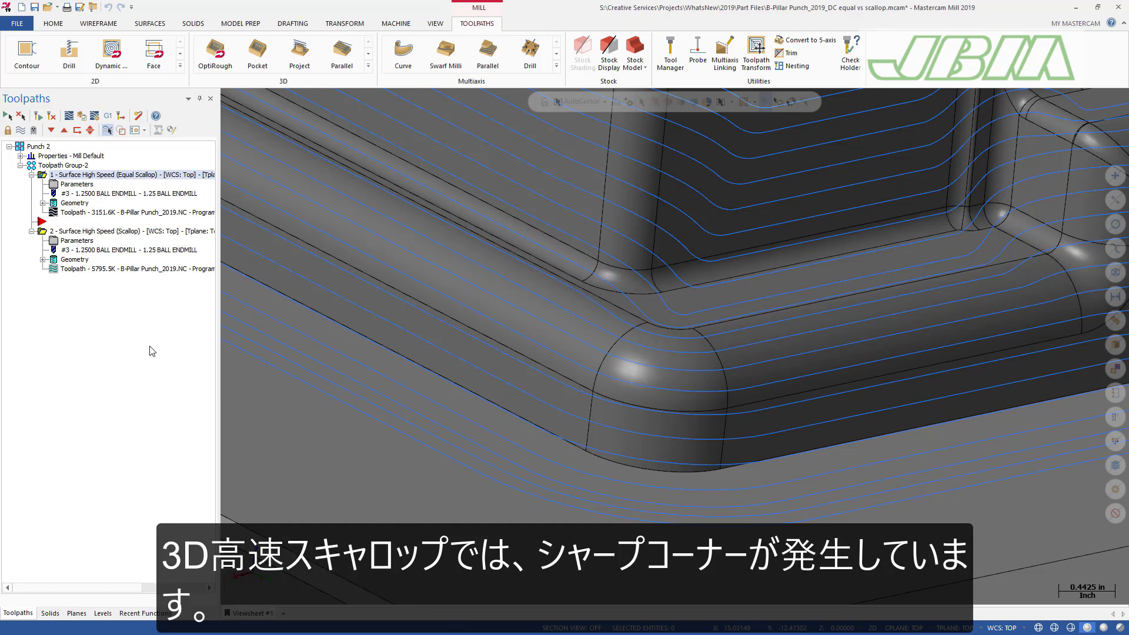
{"action": "left_click", "coordinate": [147, 235]}
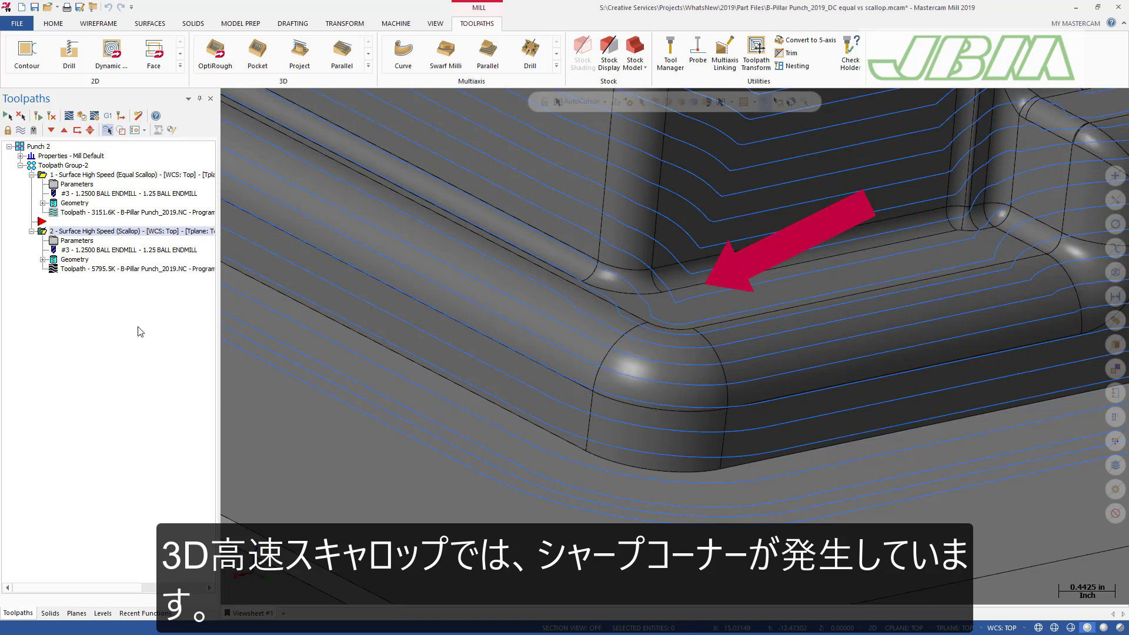
{"action": "left_click", "coordinate": [116, 175], "text": "ctrl"}
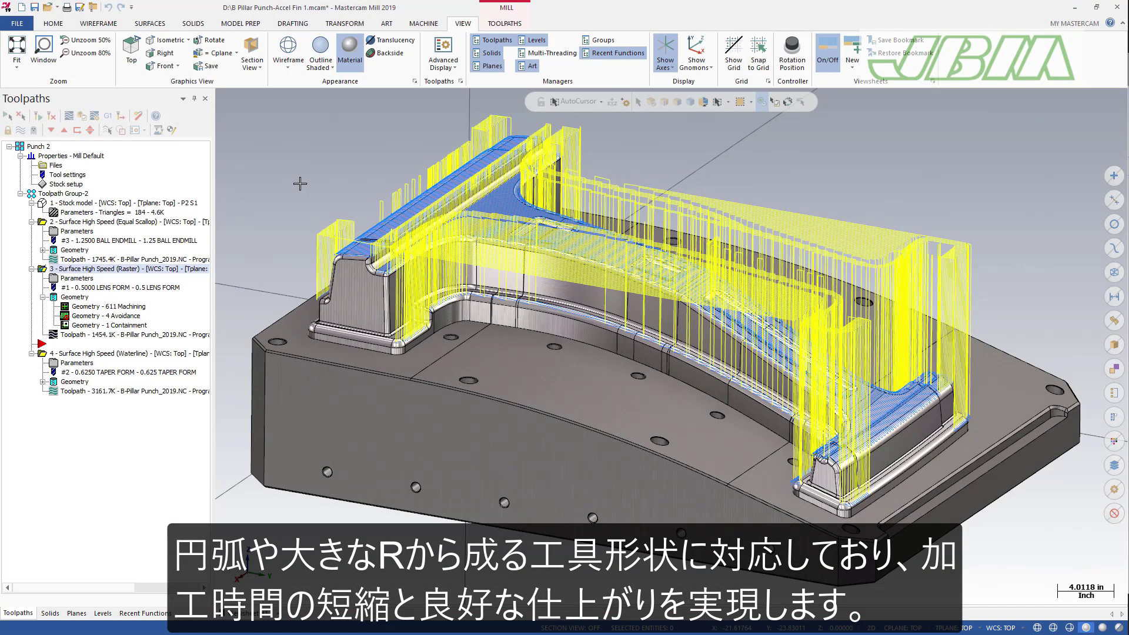
Step: Examine the lens form tool of operation 3, enlarging and rotating its preview to inspect the tip shape
{"action": "double_click", "coordinate": [168, 288]}
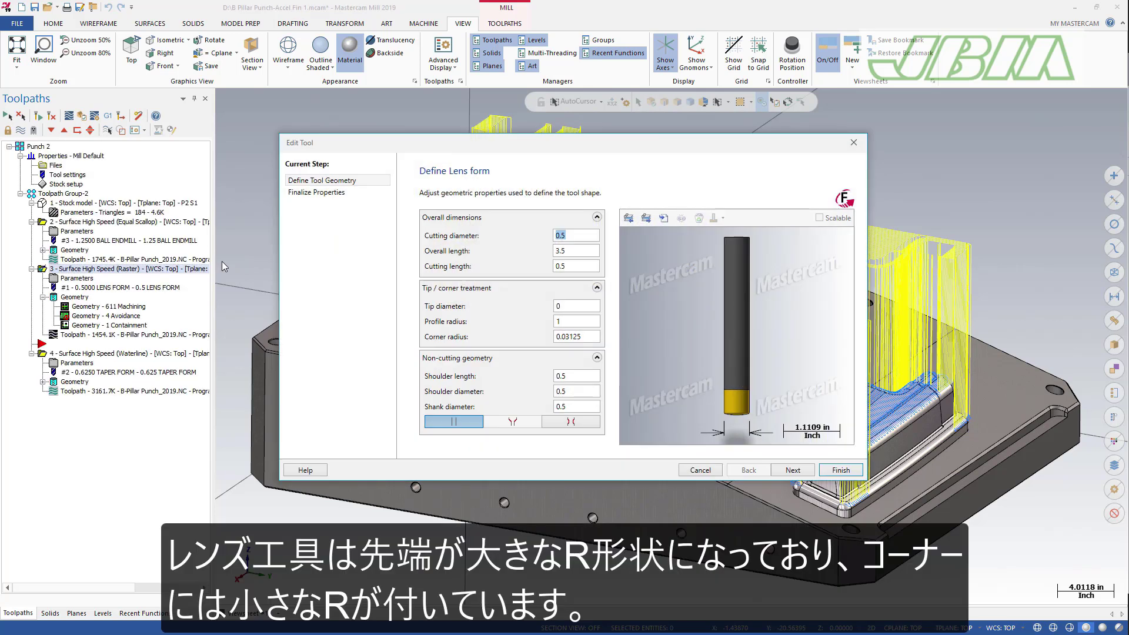
{"action": "right_click", "coordinate": [641, 279]}
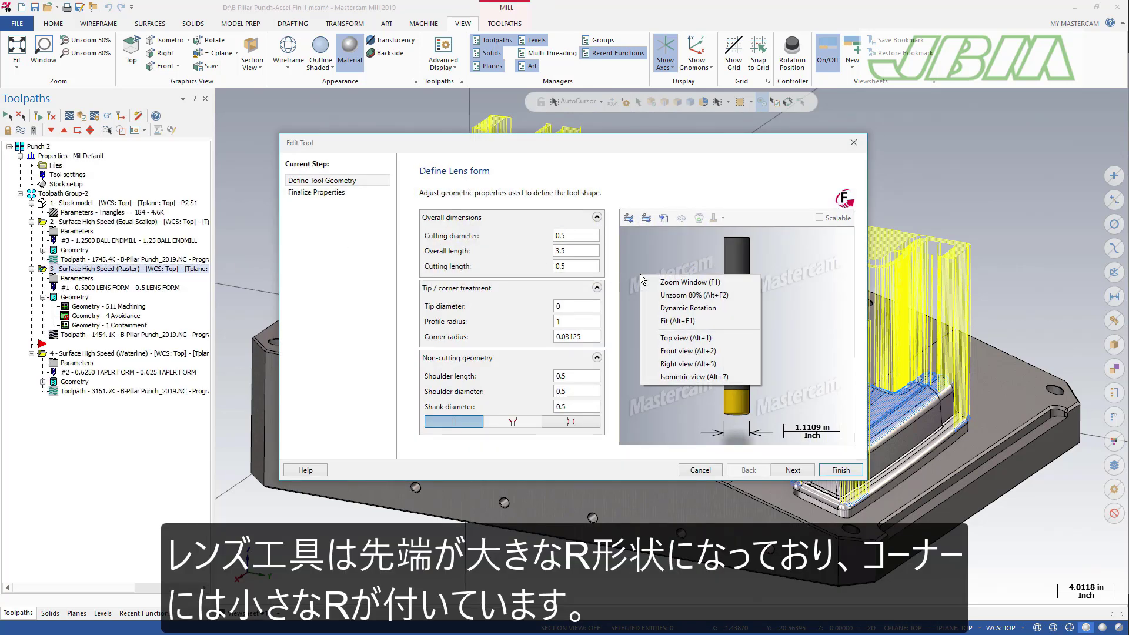
{"action": "left_click", "coordinate": [661, 282]}
{"action": "left_click", "coordinate": [674, 365]}
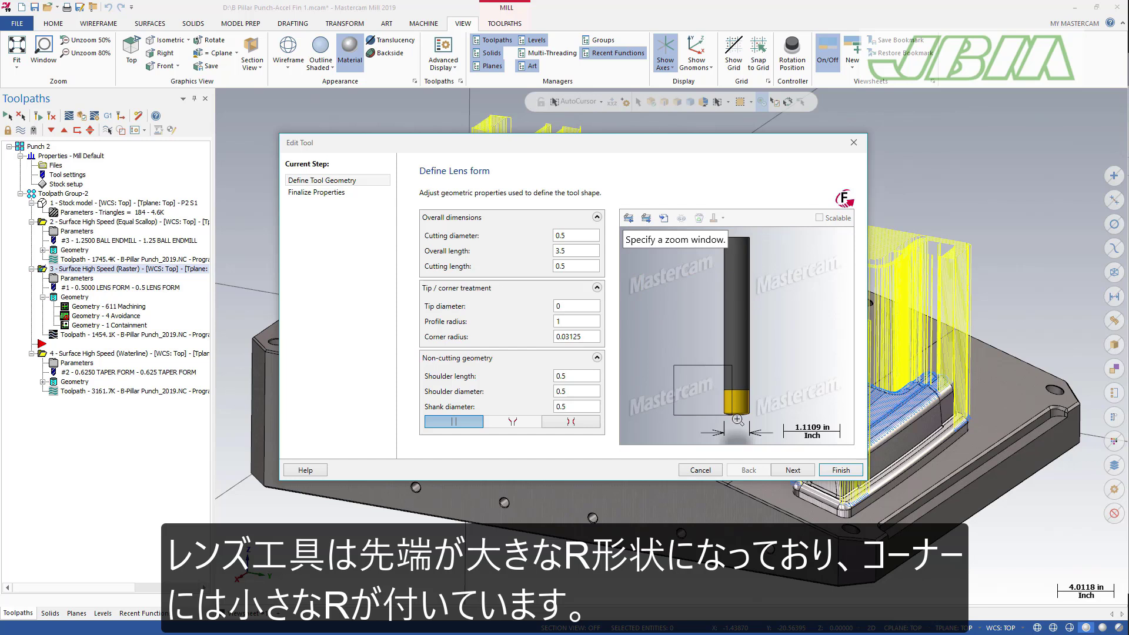
{"action": "left_click", "coordinate": [785, 441]}
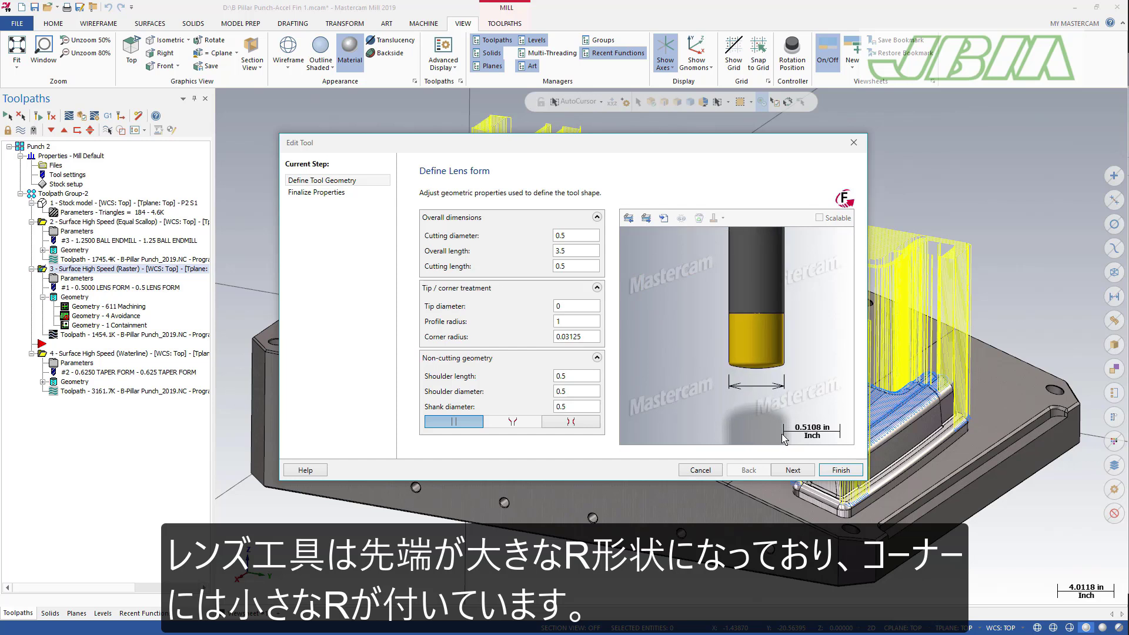
{"action": "right_click", "coordinate": [798, 365]}
{"action": "left_click", "coordinate": [823, 394]}
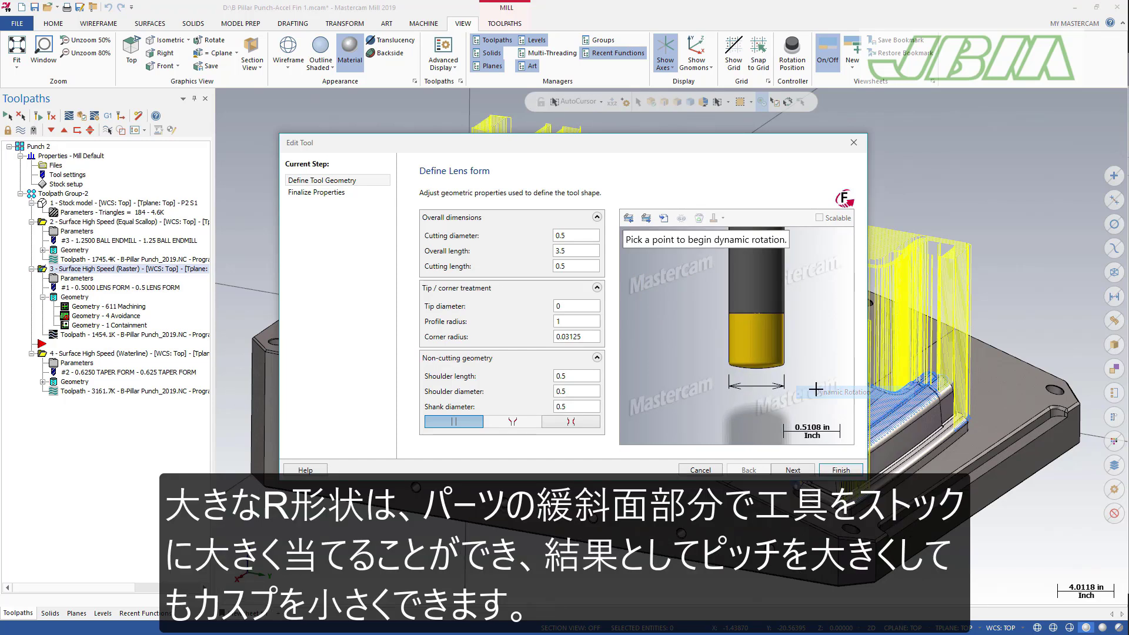
{"action": "left_click", "coordinate": [759, 354]}
{"action": "left_click", "coordinate": [788, 337]}
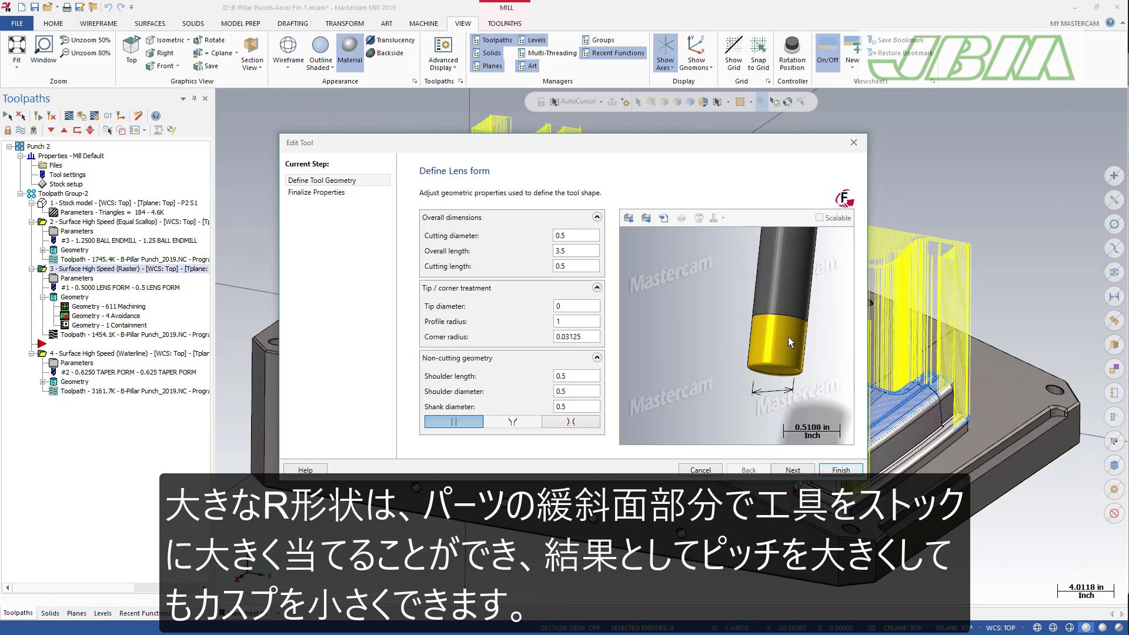
{"action": "scroll", "coordinate": [836, 318], "scroll_direction": "up", "scroll_amount": 3}
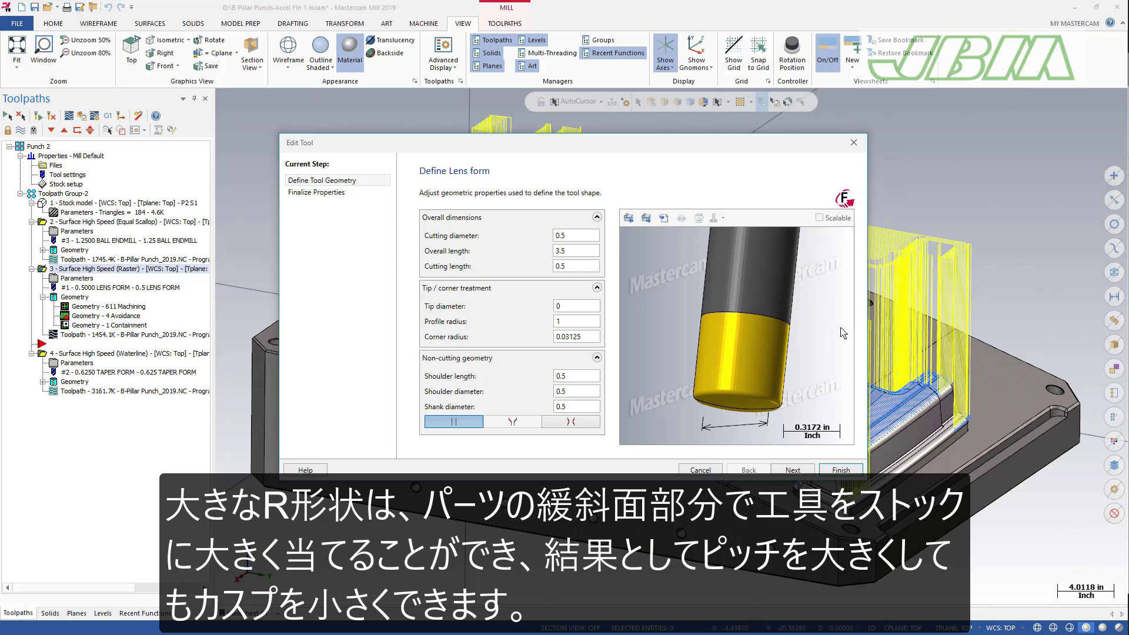
{"action": "left_click", "coordinate": [700, 470]}
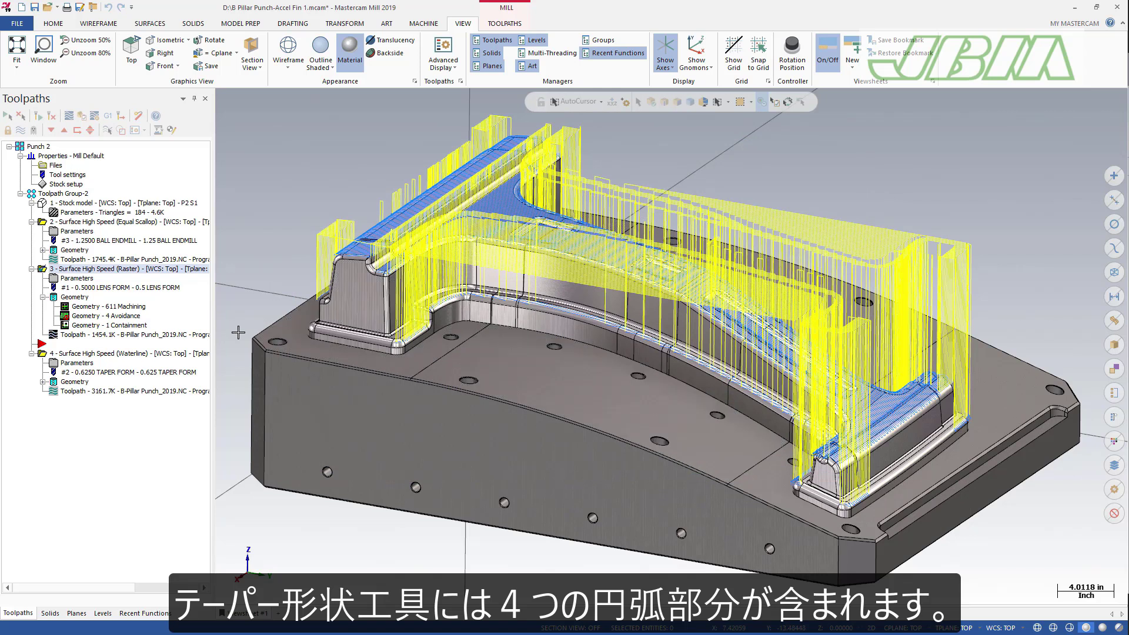
Step: Examine the taper form tool of operation 4, enlarging and rotating its preview to inspect the curved cutting profile
{"action": "left_click", "coordinate": [182, 372]}
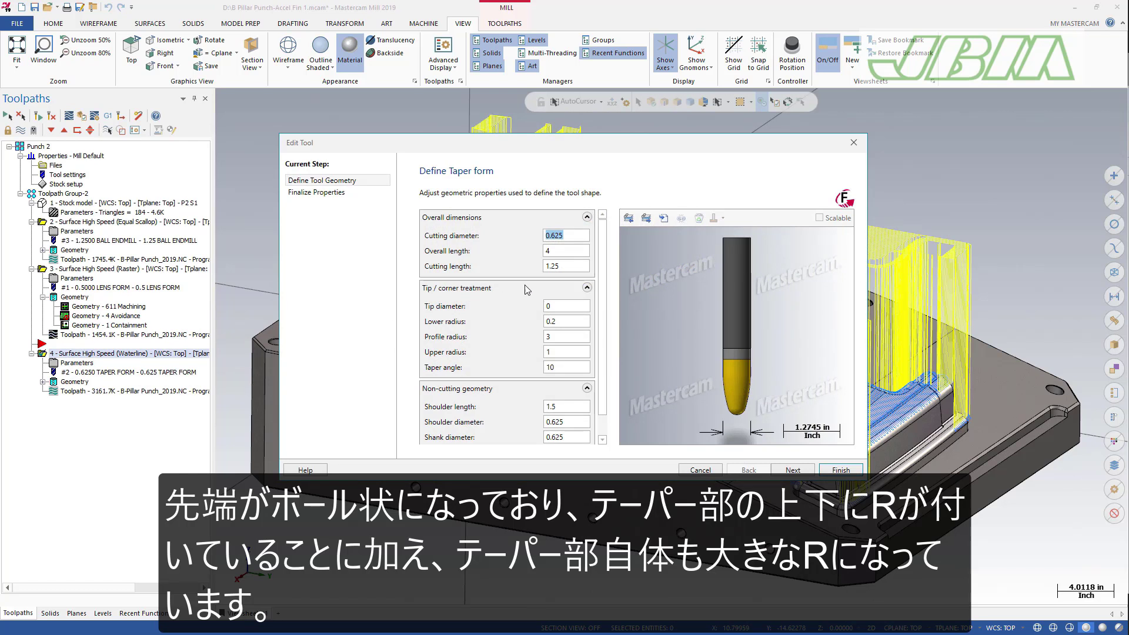
{"action": "right_click", "coordinate": [635, 294]}
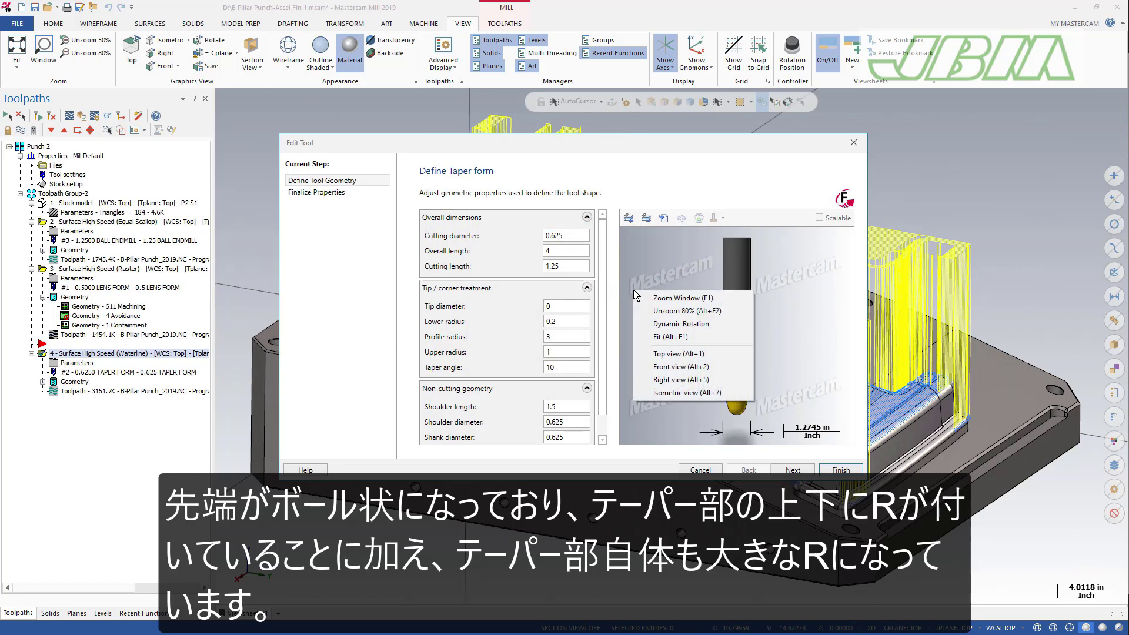
{"action": "left_click", "coordinate": [650, 298]}
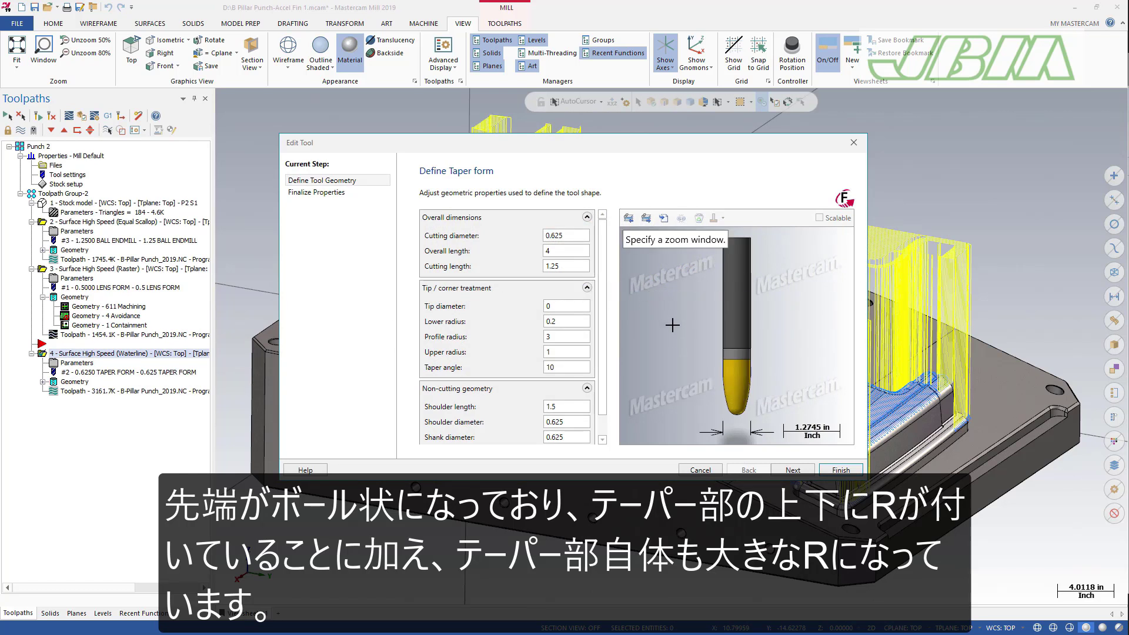
{"action": "left_click_drag", "start_coordinate": [674, 327], "coordinate": [784, 429]}
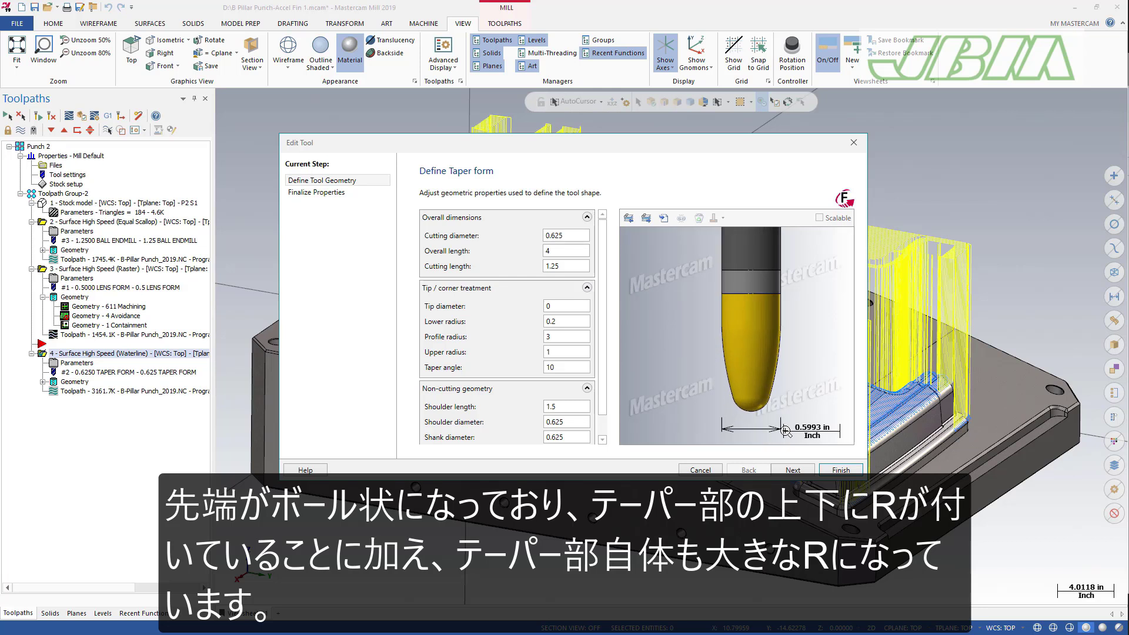
{"action": "right_click", "coordinate": [790, 388]}
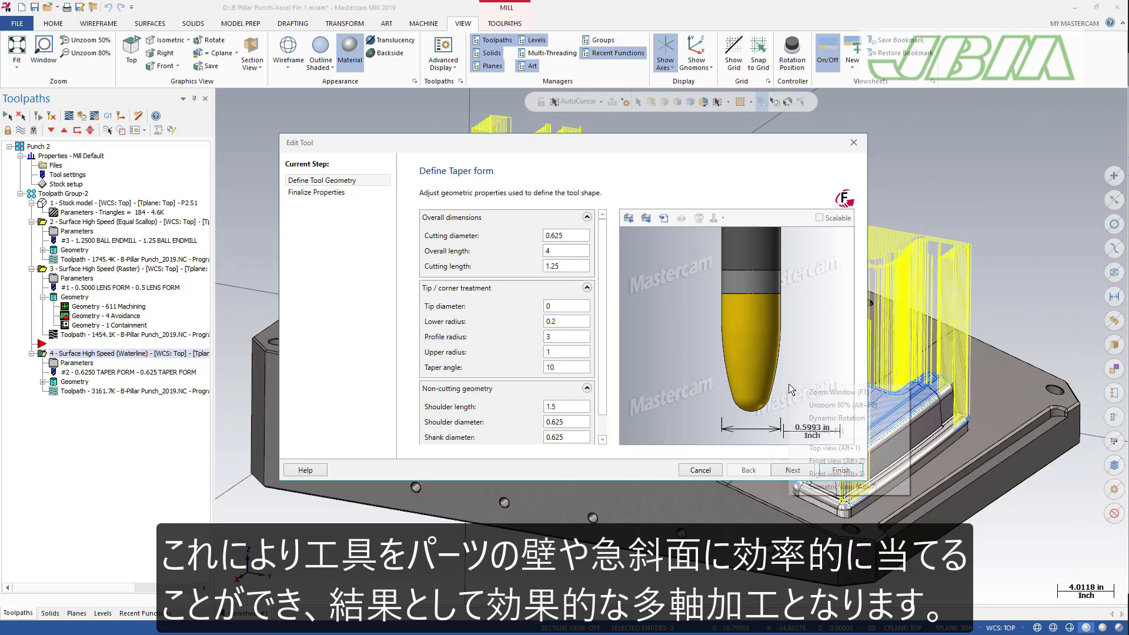
{"action": "left_click", "coordinate": [830, 418]}
{"action": "left_click", "coordinate": [766, 389]}
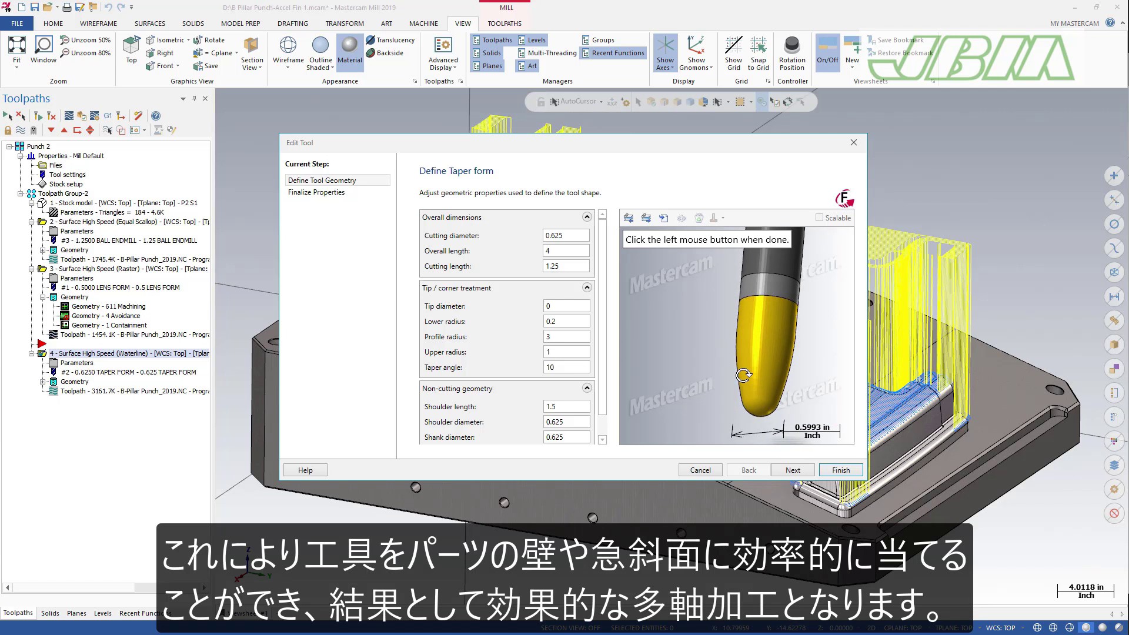
{"action": "left_click", "coordinate": [742, 375]}
{"action": "scroll", "coordinate": [824, 384], "scroll_direction": "up", "scroll_amount": 3}
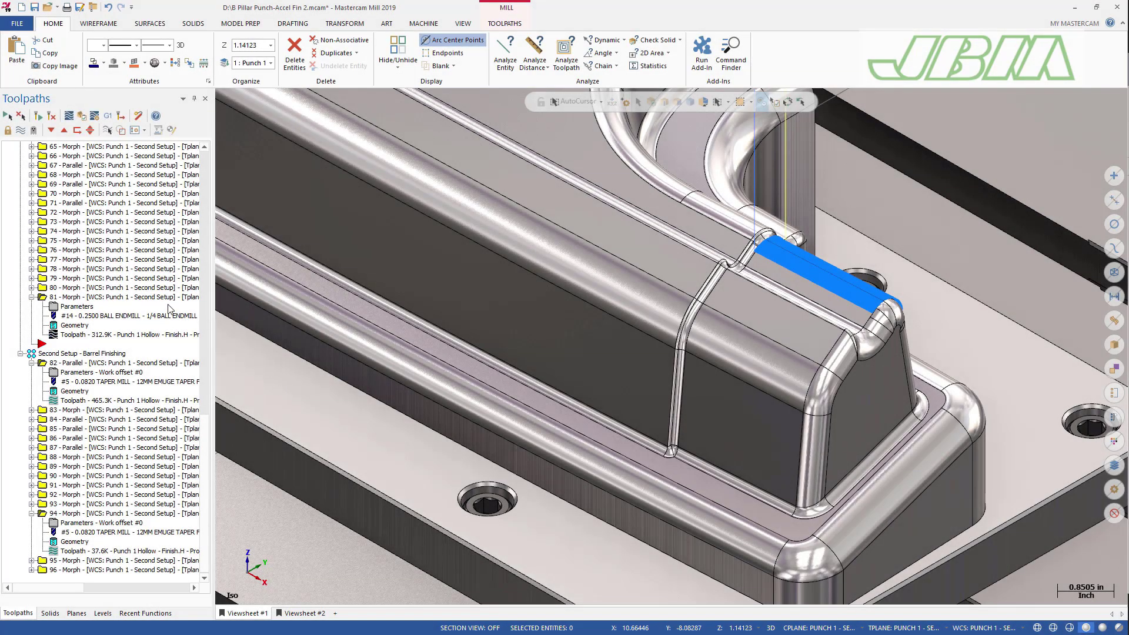
Step: Backplot ball endmill Morph operation 81 on the punch's end ridge in the close-up view
{"action": "left_click", "coordinate": [69, 119]}
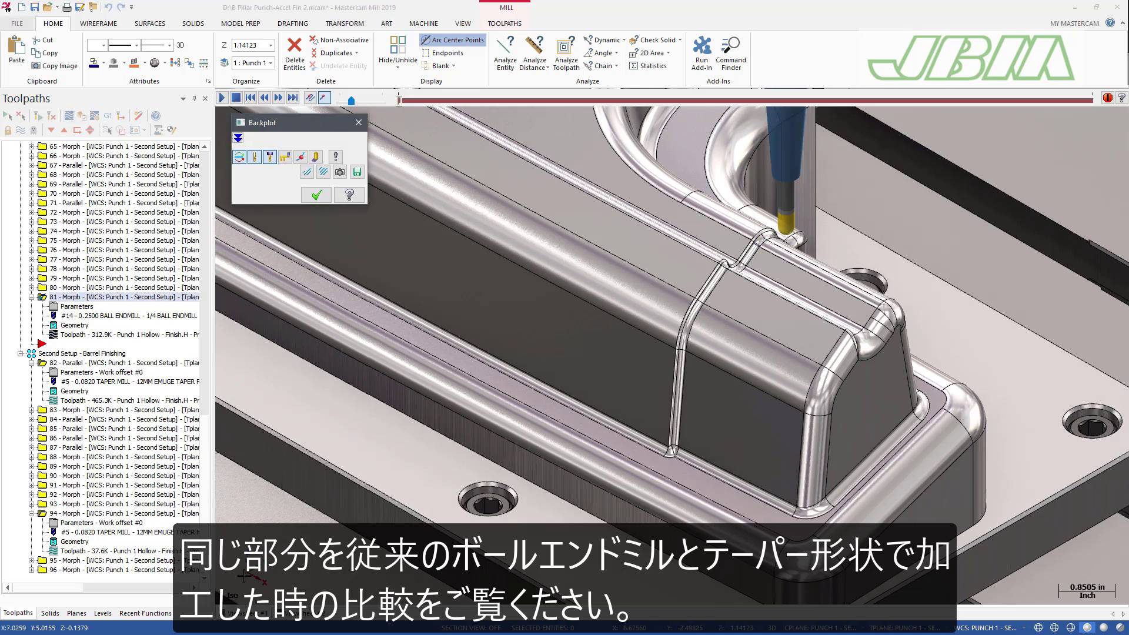
{"action": "left_click", "coordinate": [292, 616]}
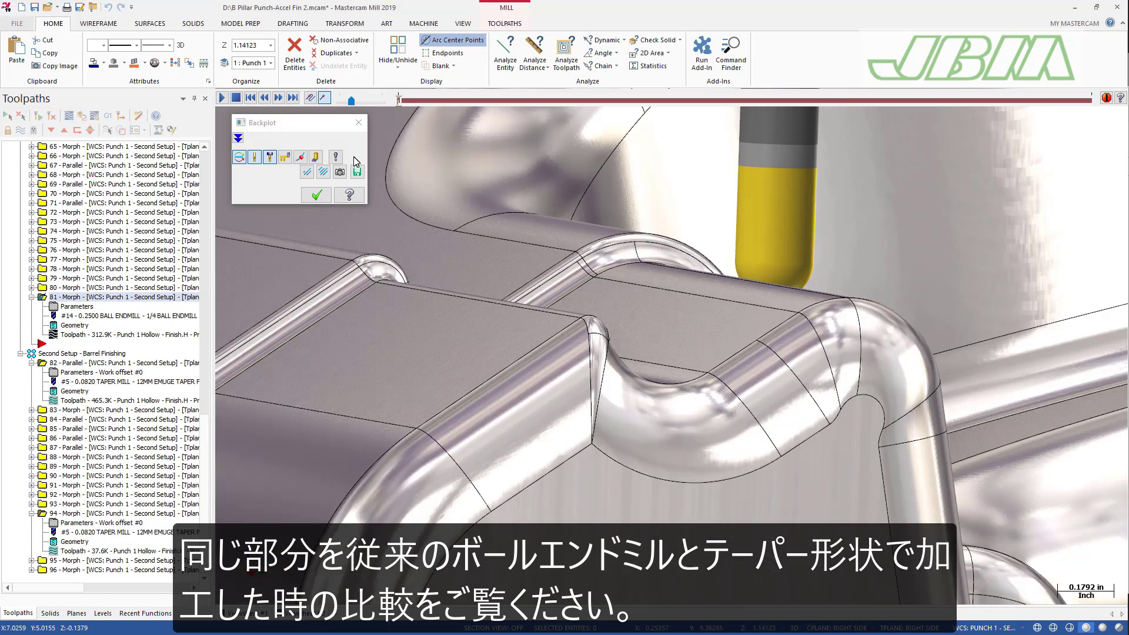
{"action": "left_click_drag", "start_coordinate": [398, 101], "coordinate": [966, 110]}
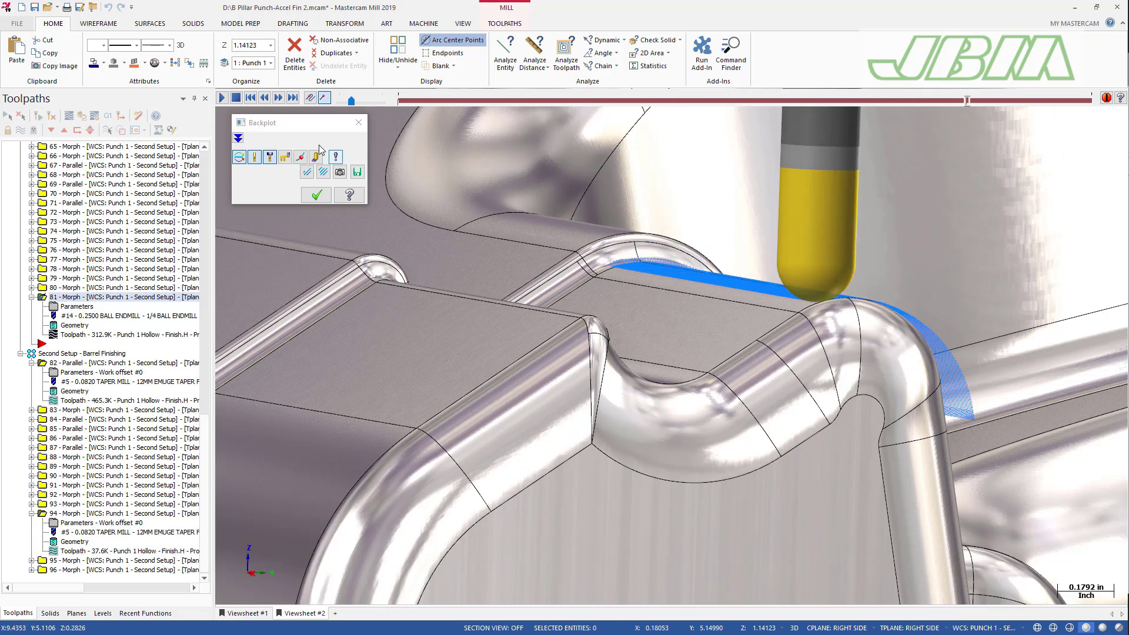
{"action": "left_click", "coordinate": [222, 98]}
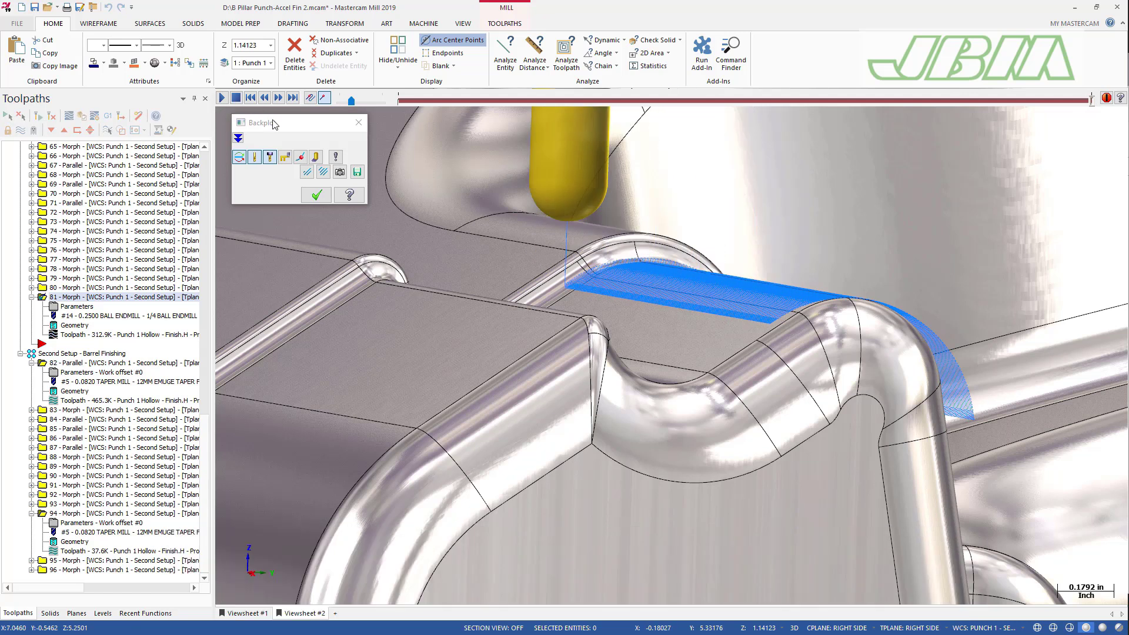
{"action": "left_click", "coordinate": [317, 194]}
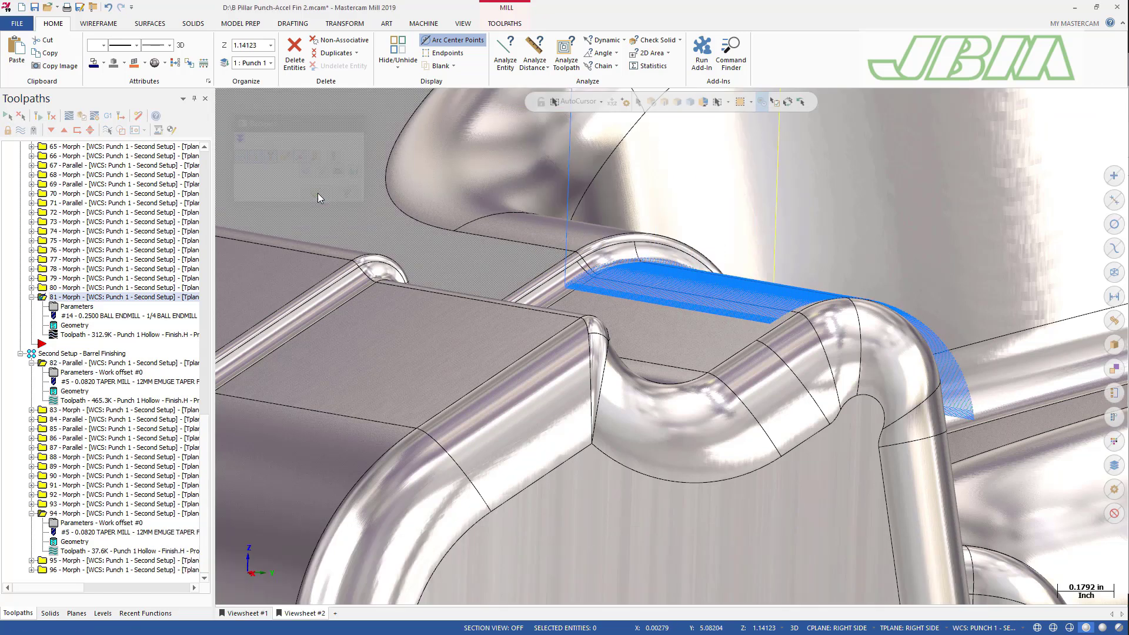
Step: Review the Cut Pattern settings of Morph operation 81, checking its maximum stepover
{"action": "left_click", "coordinate": [68, 308]}
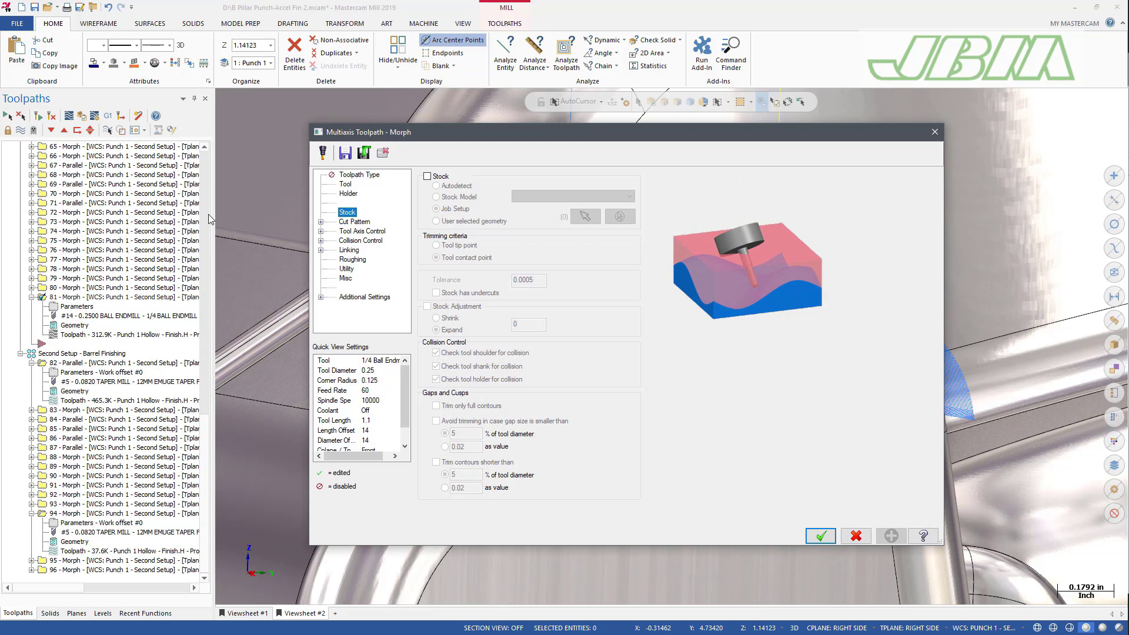
{"action": "left_click", "coordinate": [353, 221]}
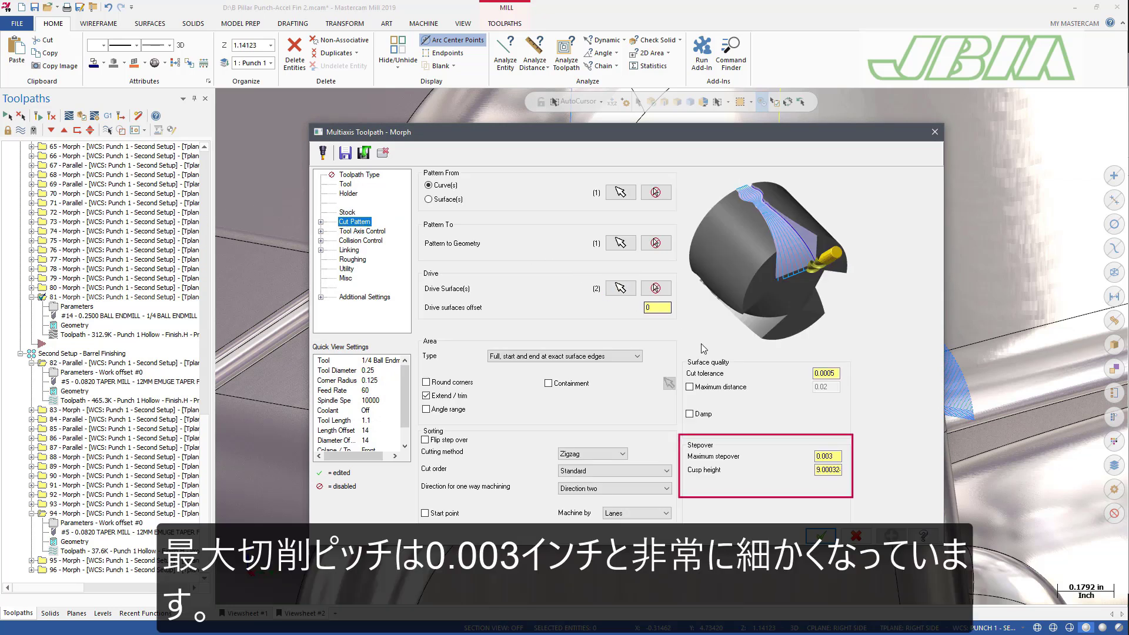
{"action": "left_click", "coordinate": [817, 456]}
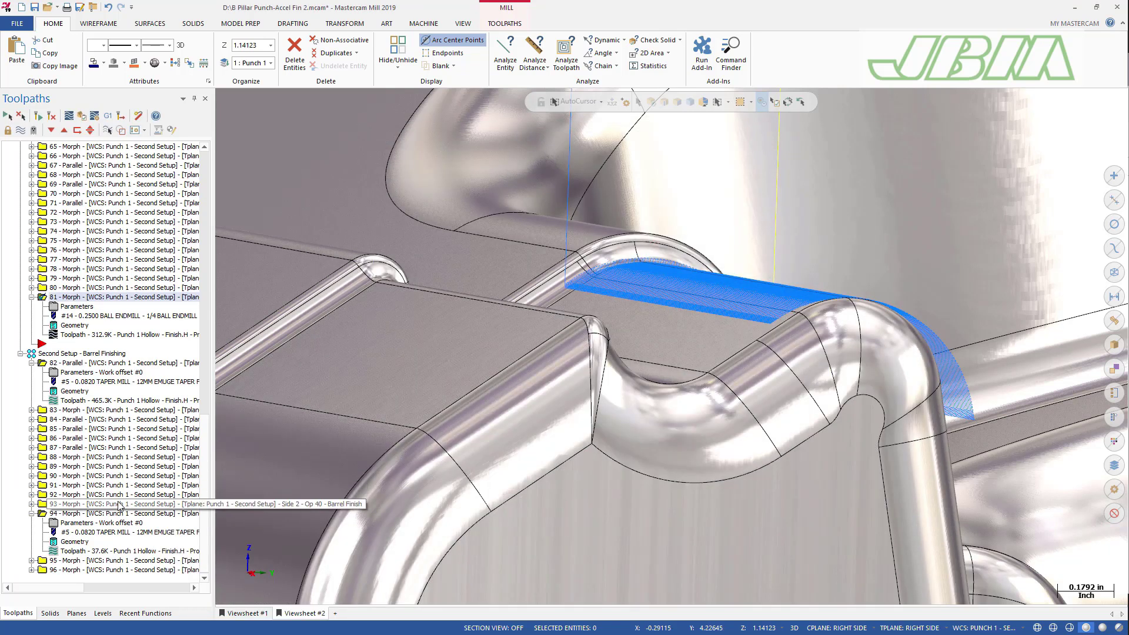
Step: Backplot taper mill Morph operation 94 on the same ridge, and check its Cut Pattern parameters
{"action": "left_click", "coordinate": [69, 119]}
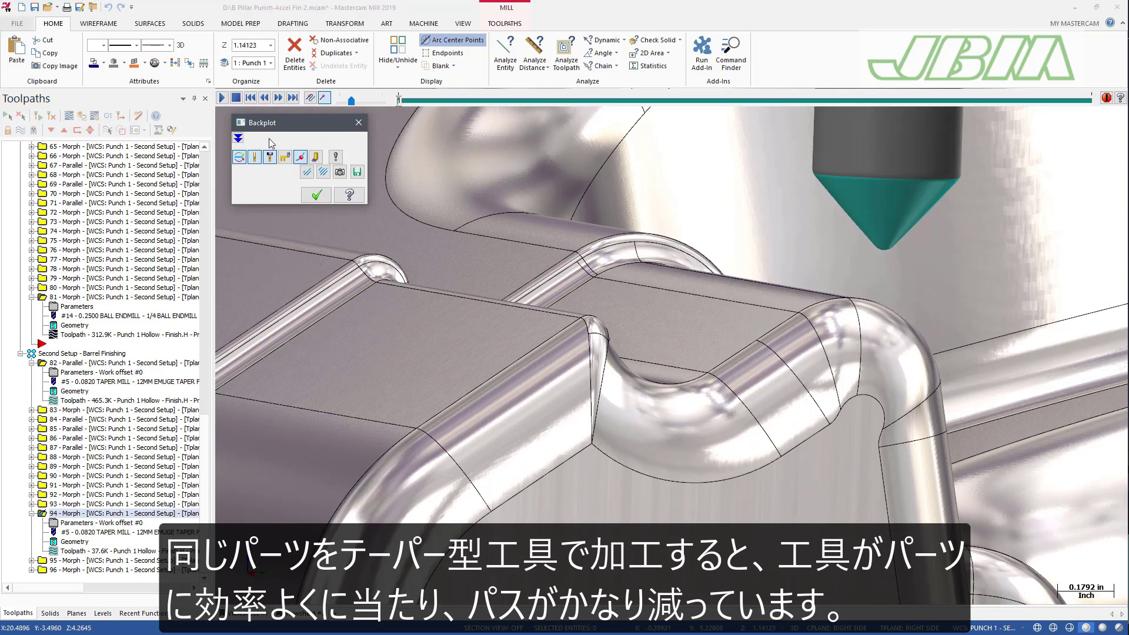
{"action": "left_click_drag", "start_coordinate": [397, 103], "coordinate": [517, 101]}
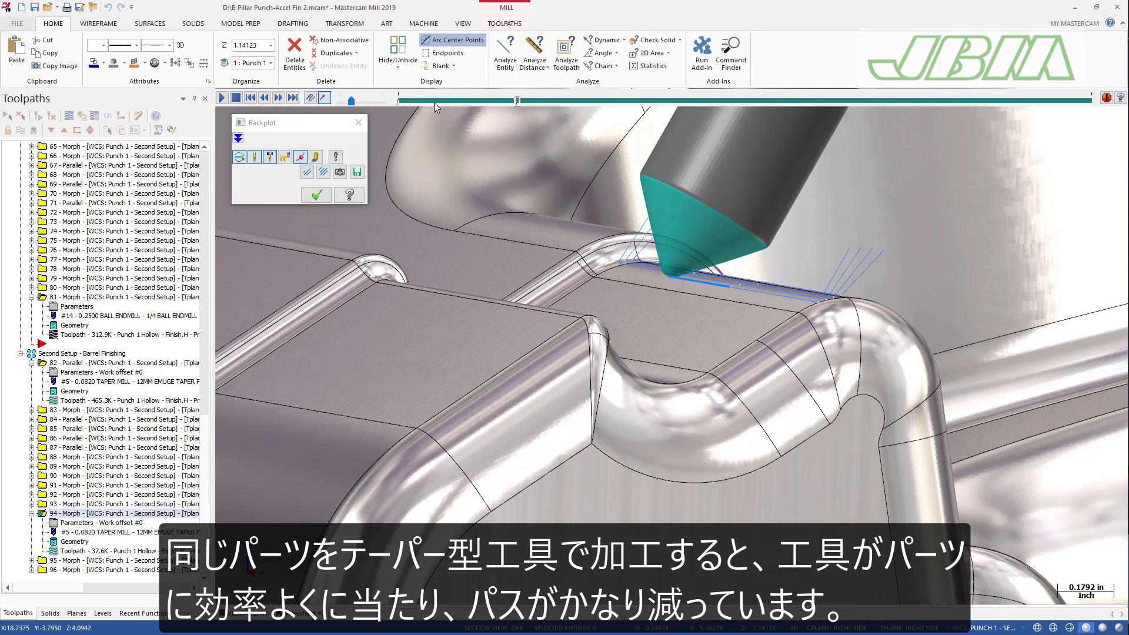
{"action": "left_click", "coordinate": [221, 99]}
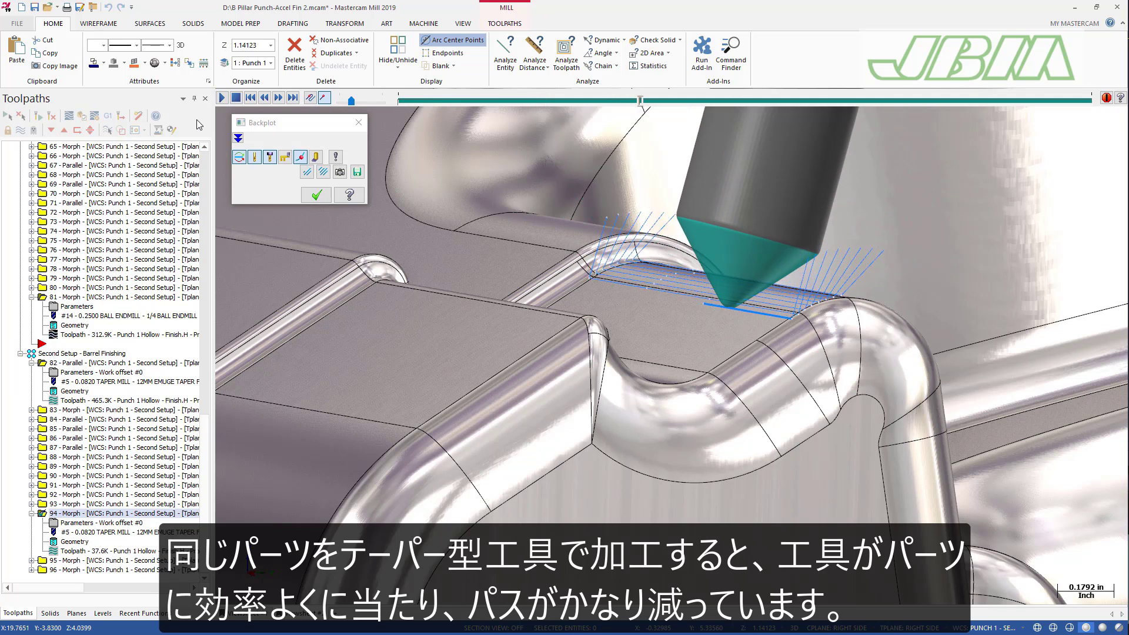
{"action": "left_click", "coordinate": [307, 196]}
{"action": "left_click", "coordinate": [115, 524]}
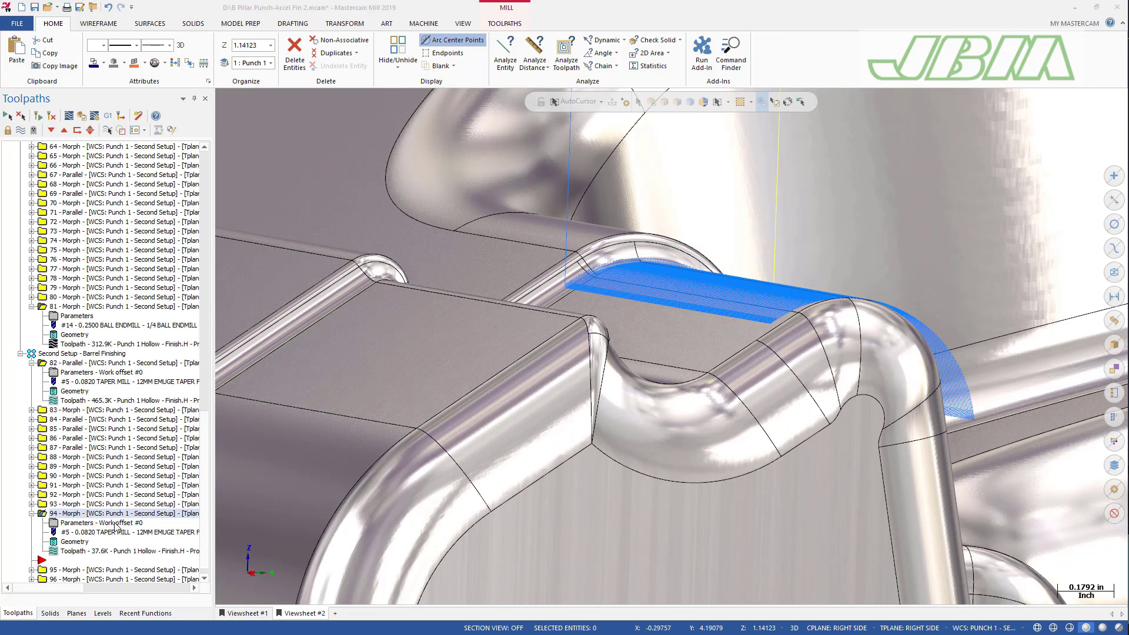
{"action": "left_click", "coordinate": [365, 223]}
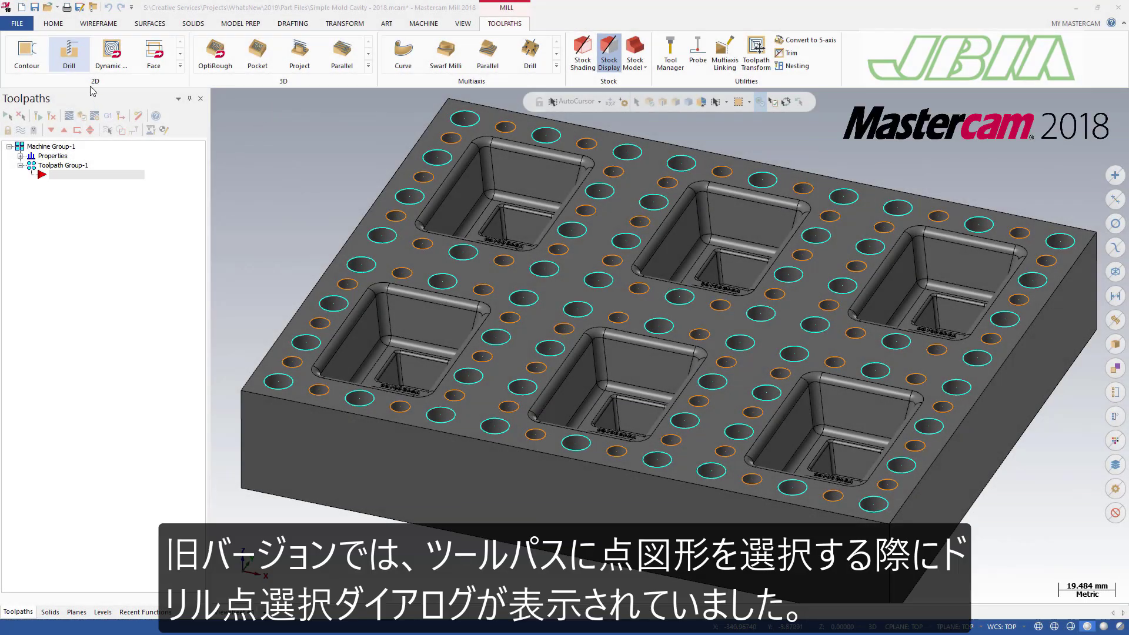
Step: Start a Drill toolpath on the mold cavity part and window-select all of its hole points as features
{"action": "left_click", "coordinate": [78, 66]}
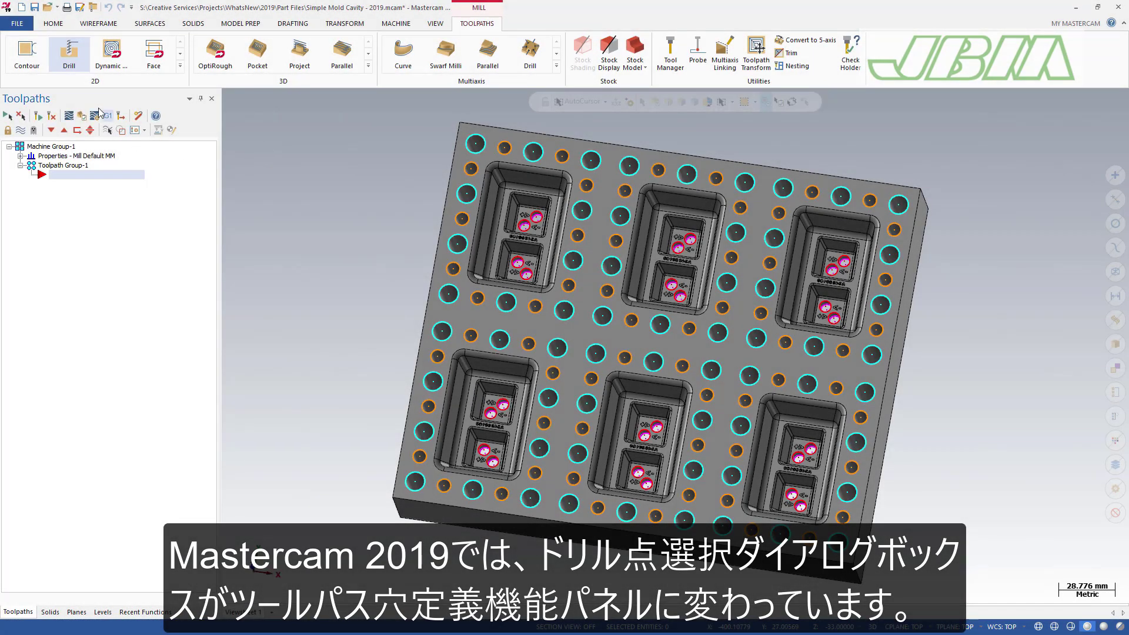
{"action": "left_click", "coordinate": [73, 62]}
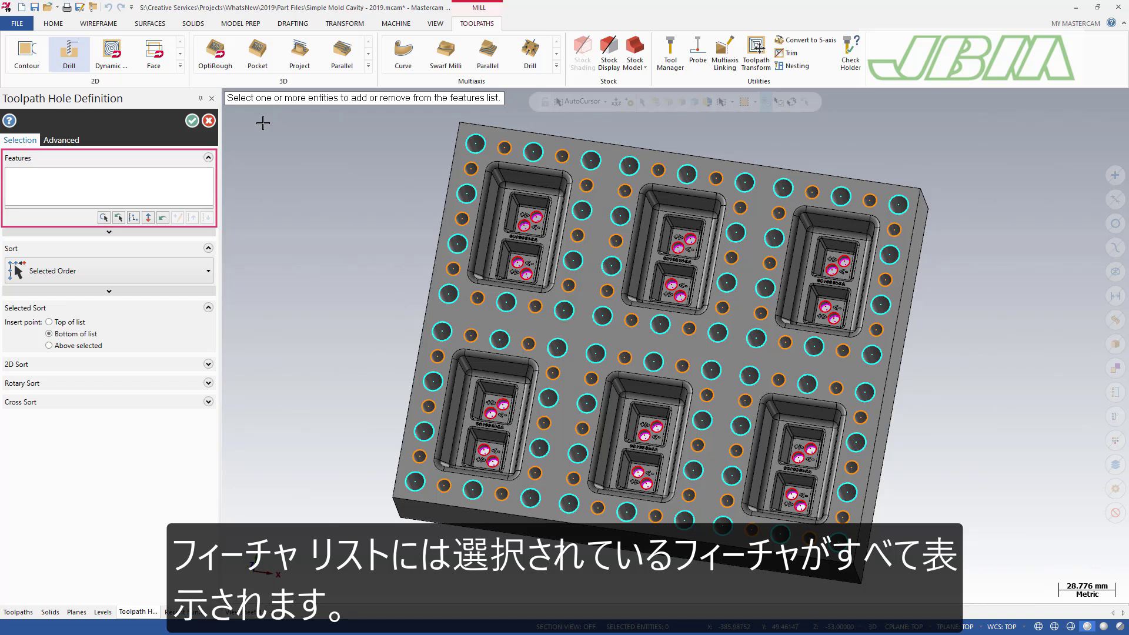
{"action": "mouse_move", "coordinate": [284, 111]}
{"action": "left_mouse_down"}
{"action": "mouse_move", "coordinate": [519, 376]}
{"action": "mouse_move", "coordinate": [882, 591]}
{"action": "mouse_move", "coordinate": [918, 589]}
{"action": "left_mouse_up"}
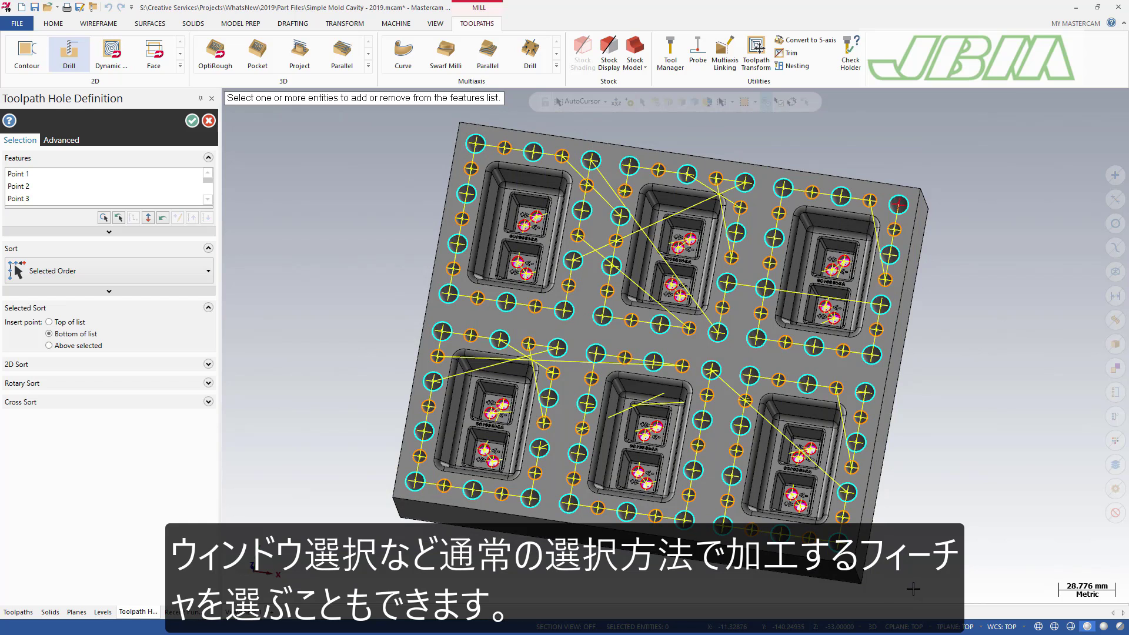
Step: Deselect three adjacent drill points midway along the plate's right edge
{"action": "left_click", "coordinate": [866, 393]}
{"action": "left_click", "coordinate": [871, 355]}
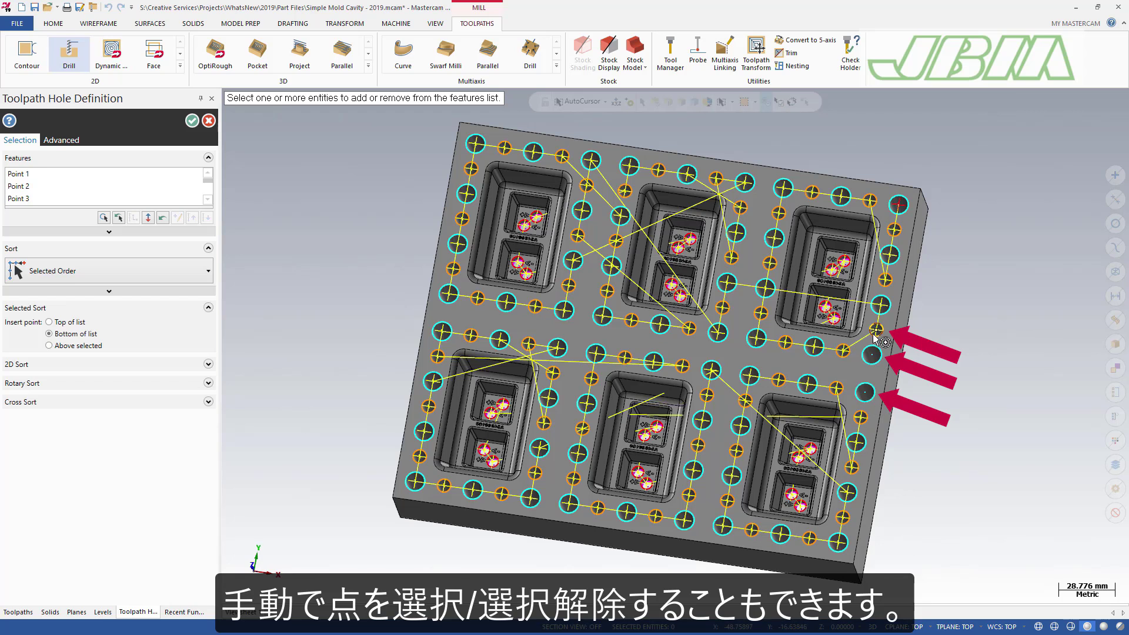
{"action": "left_click", "coordinate": [875, 330]}
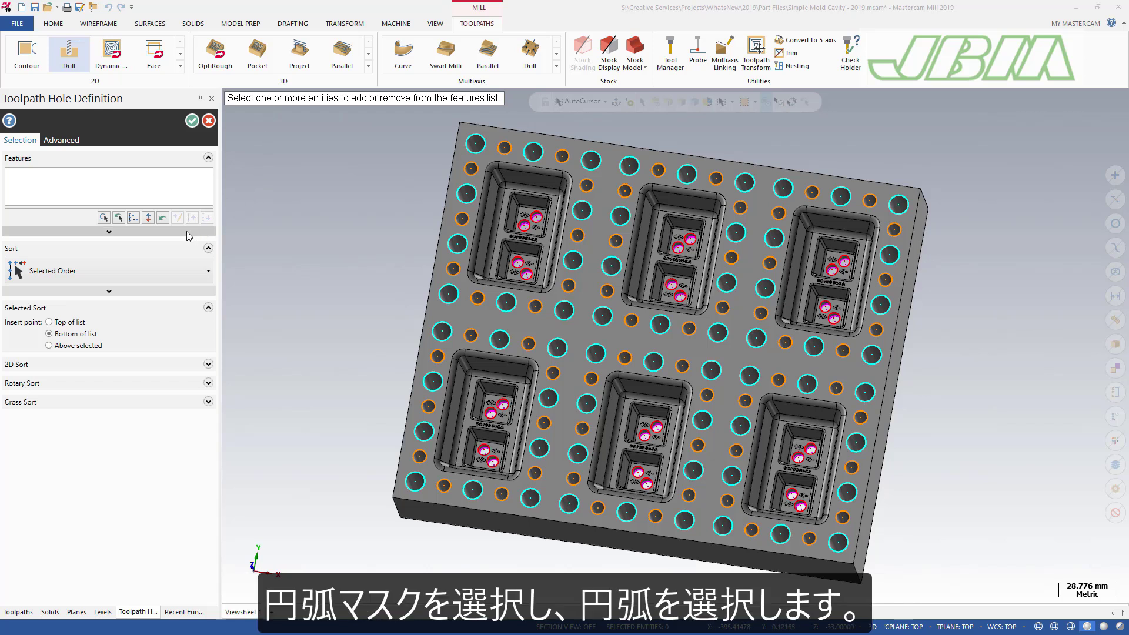
Step: Mask on the large hole arc at the plate's upper-left corner and window-select the whole part to add matching arcs
{"action": "left_click", "coordinate": [104, 218]}
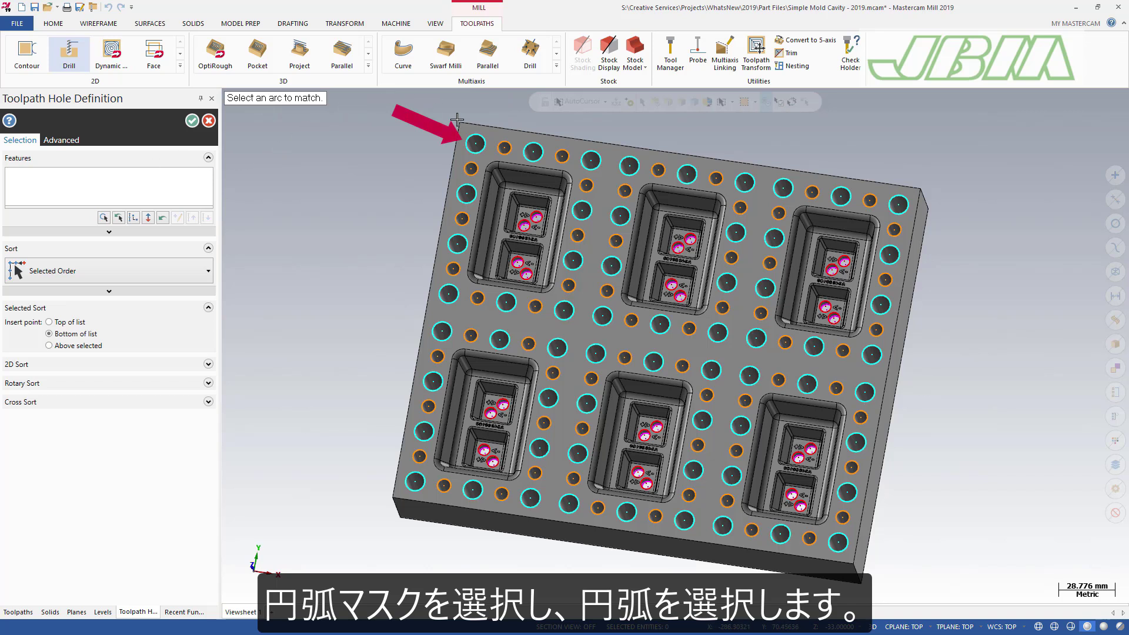
{"action": "left_click", "coordinate": [468, 137]}
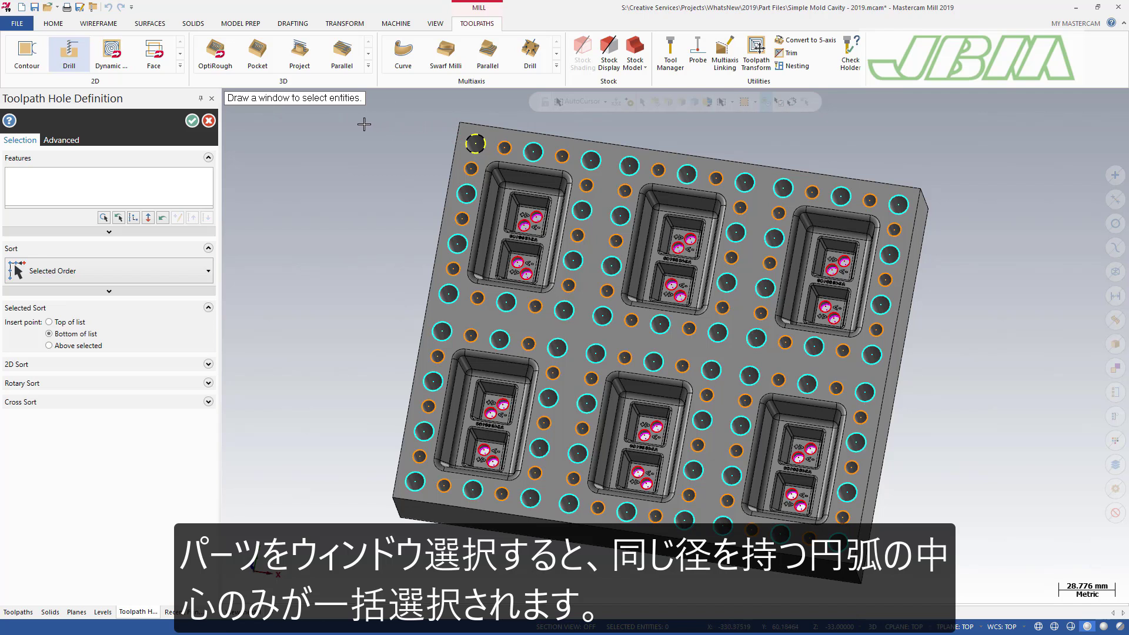
{"action": "mouse_move", "coordinate": [303, 117]}
{"action": "left_mouse_down"}
{"action": "mouse_move", "coordinate": [424, 253]}
{"action": "mouse_move", "coordinate": [643, 419]}
{"action": "mouse_move", "coordinate": [978, 590]}
{"action": "left_mouse_up"}
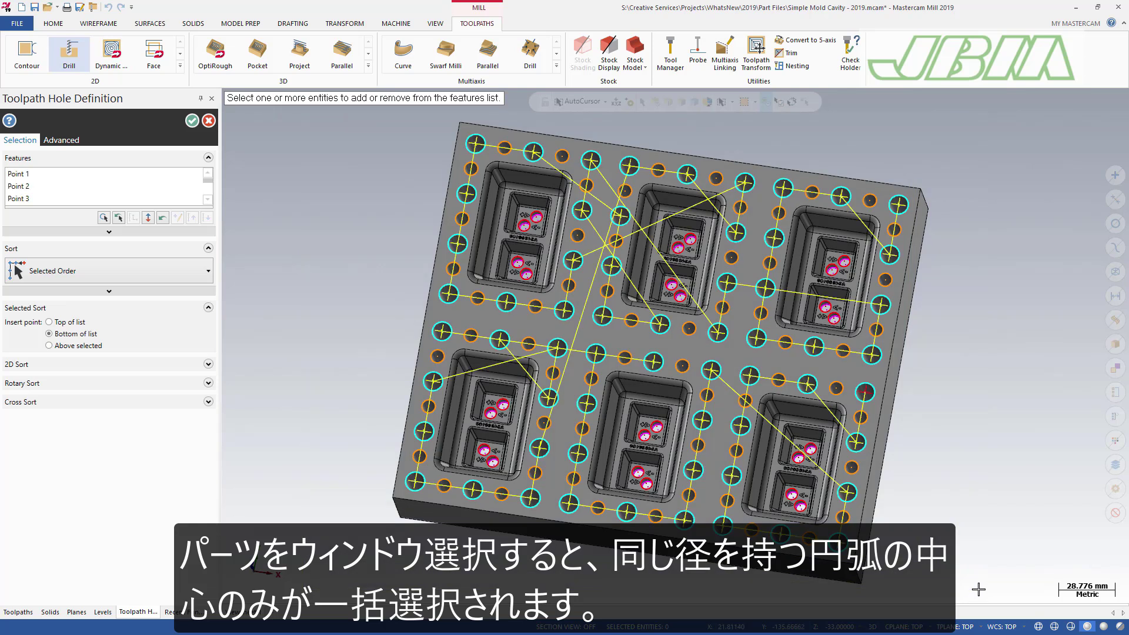
Step: Select Point 2 in the features list and open its point parameters for changing
{"action": "scroll", "coordinate": [979, 589], "scroll_direction": "down", "scroll_amount": 1}
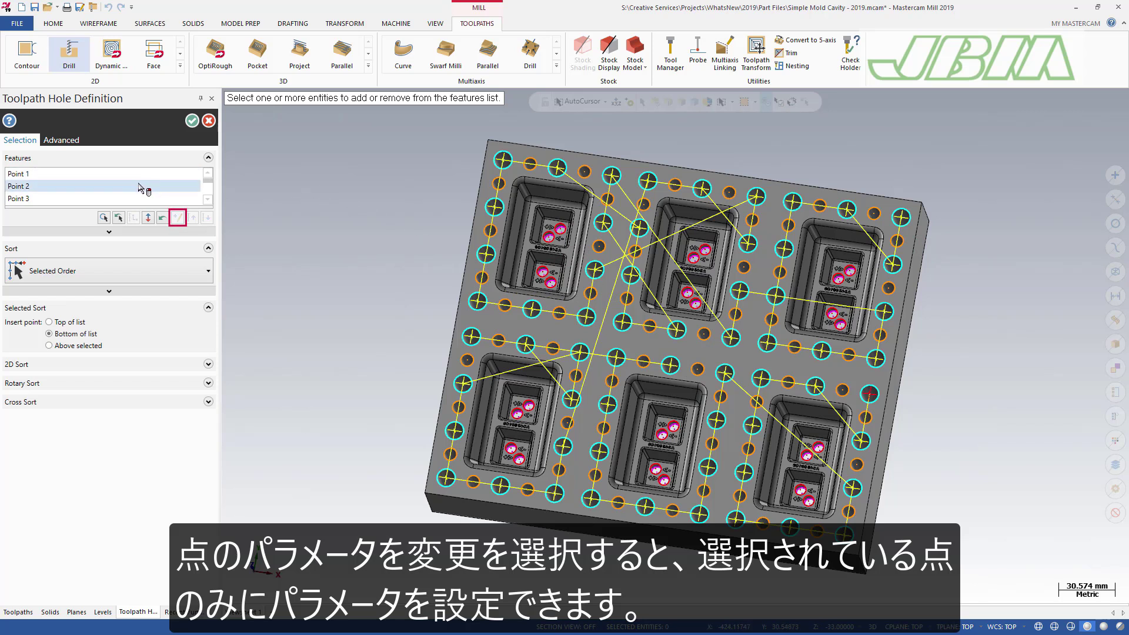
{"action": "left_click", "coordinate": [142, 186]}
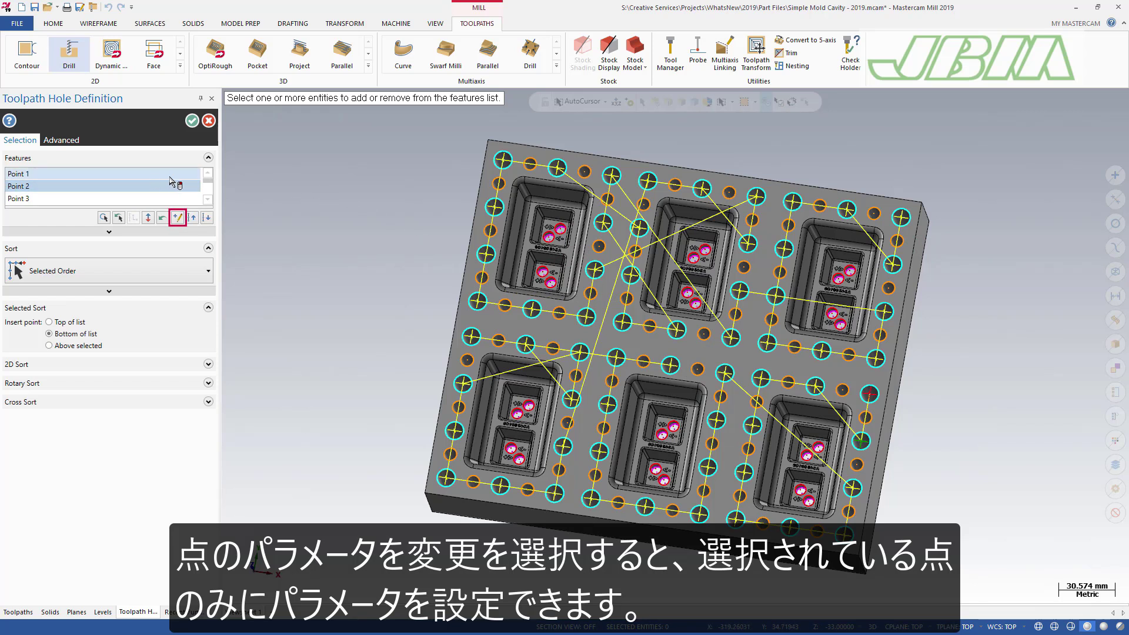
{"action": "left_click", "coordinate": [178, 219]}
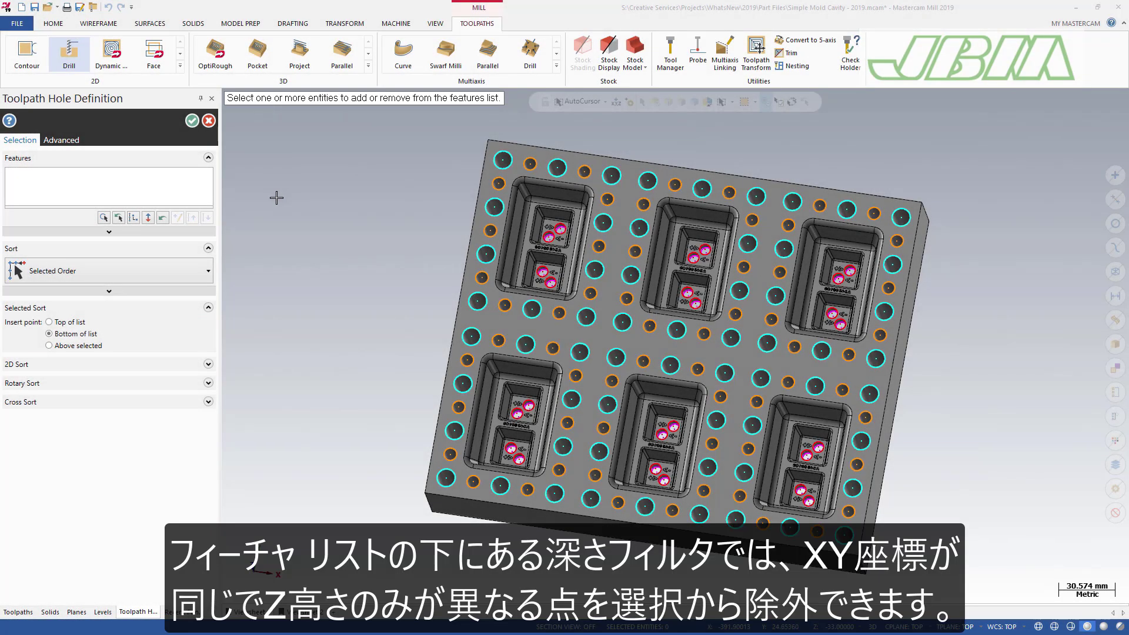
Step: Expand the depth filter options, window-select all hole features on the plate, and enable the depth filter
{"action": "left_click", "coordinate": [109, 232]}
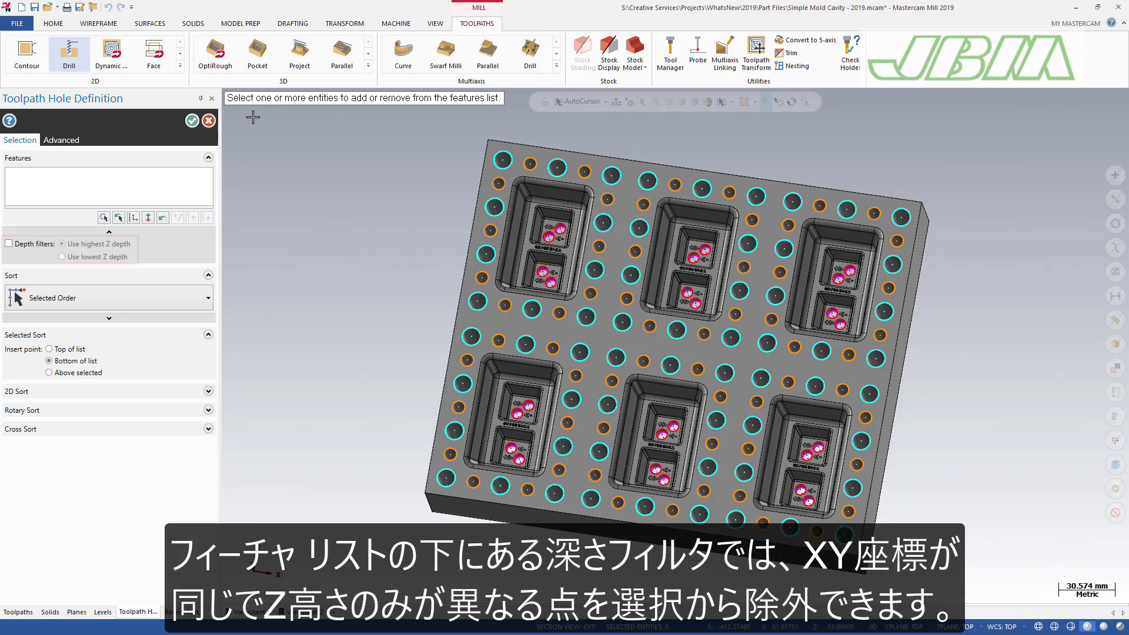
{"action": "left_click_drag", "start_coordinate": [252, 117], "coordinate": [957, 585]}
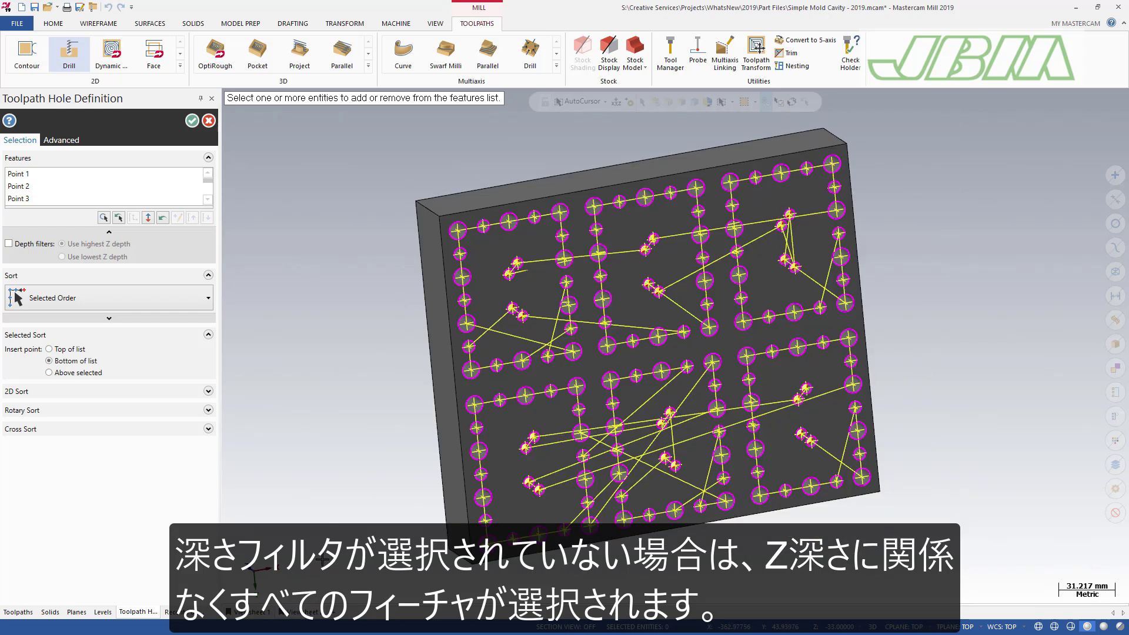
{"action": "left_click", "coordinate": [8, 243]}
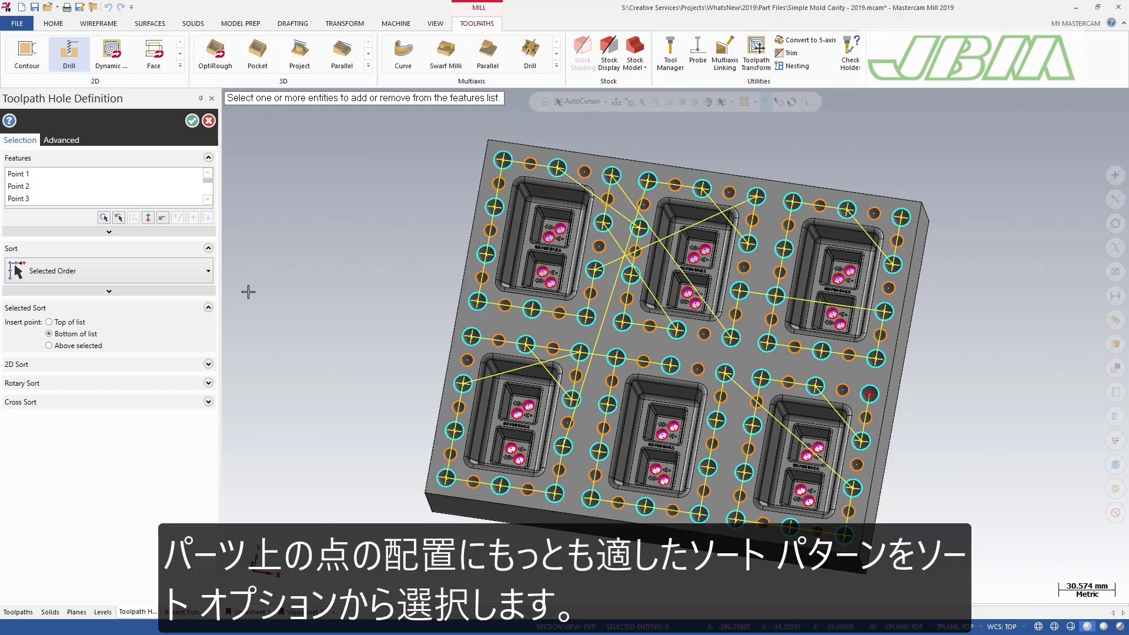
Step: Sort the drill points with Z Zig+ Counterclockwise, starting at the large hole in the plate's upper-left corner
{"action": "left_click", "coordinate": [209, 274]}
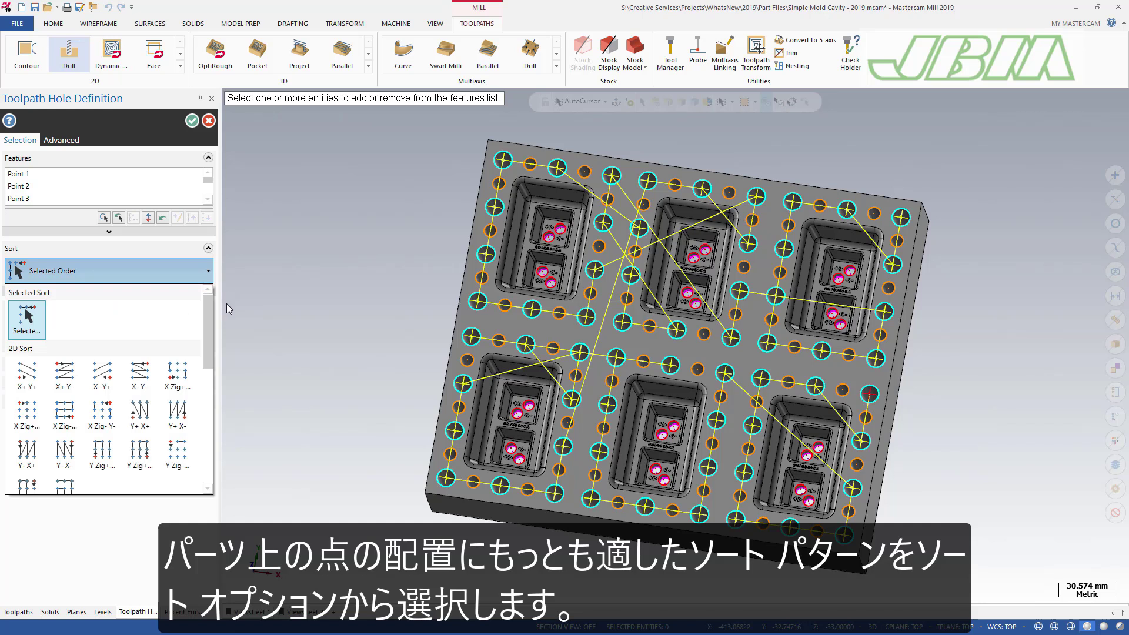
{"action": "left_click_drag", "start_coordinate": [209, 305], "coordinate": [209, 425]}
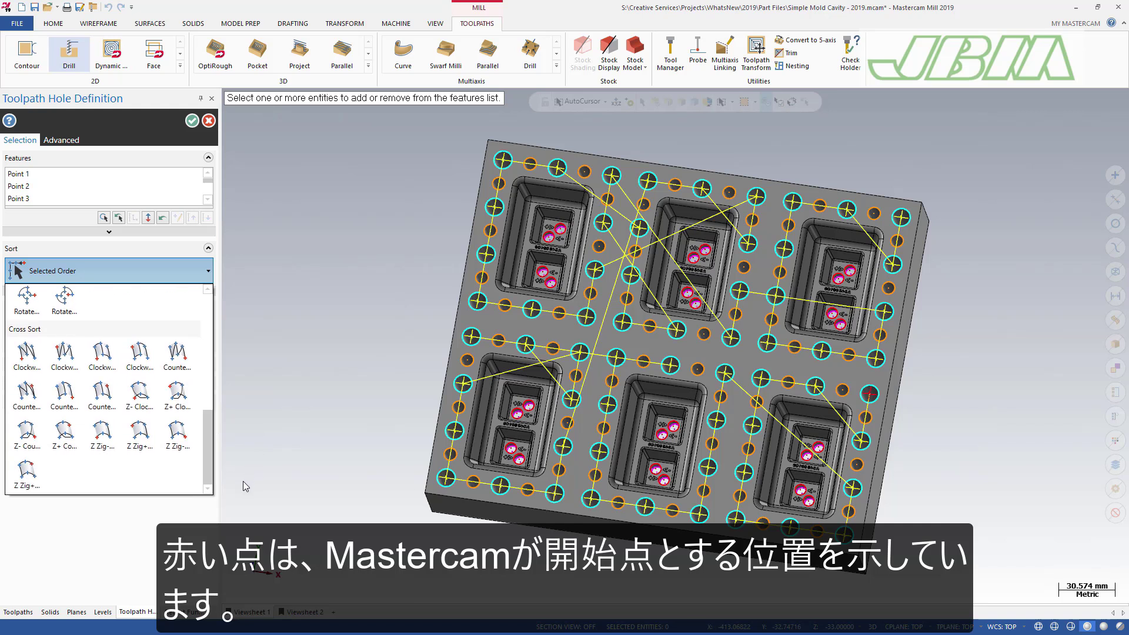
{"action": "left_click", "coordinate": [29, 479]}
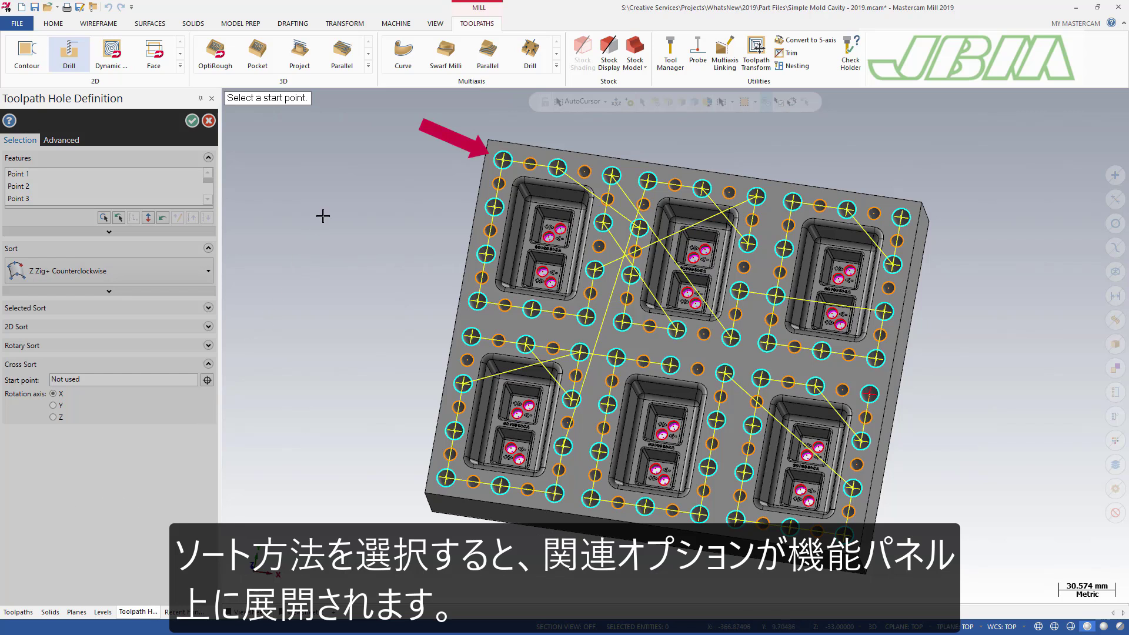
{"action": "left_click", "coordinate": [501, 157]}
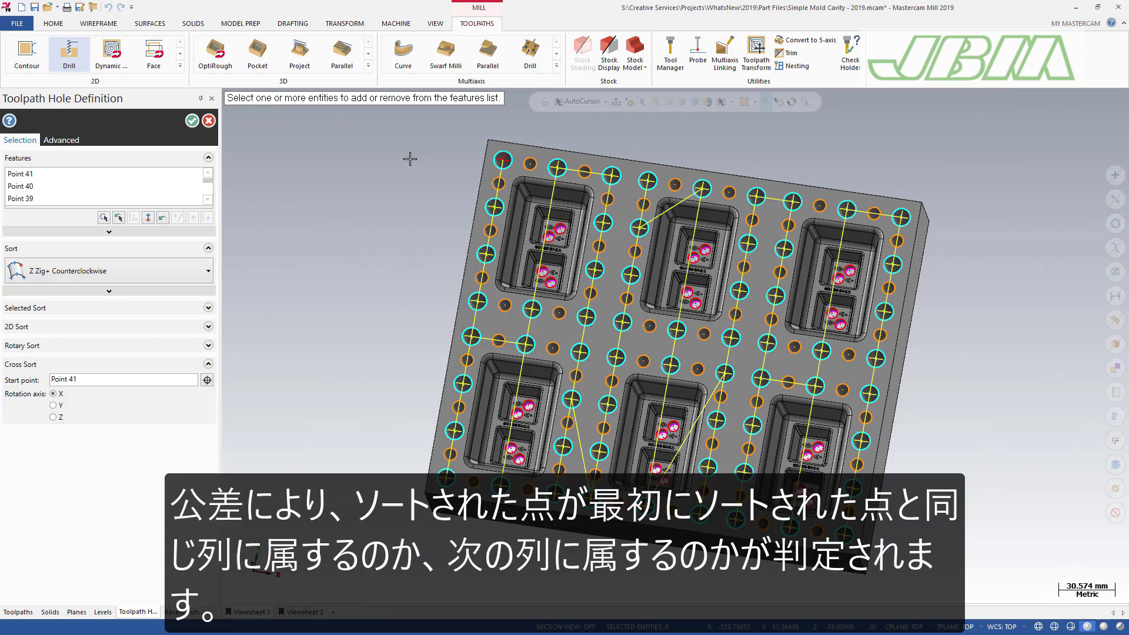
Step: Set the sort tolerance to 0.1 and accept the hole definition and the Drill toolpath parameters
{"action": "left_click", "coordinate": [126, 291]}
{"action": "left_click", "coordinate": [142, 304]}
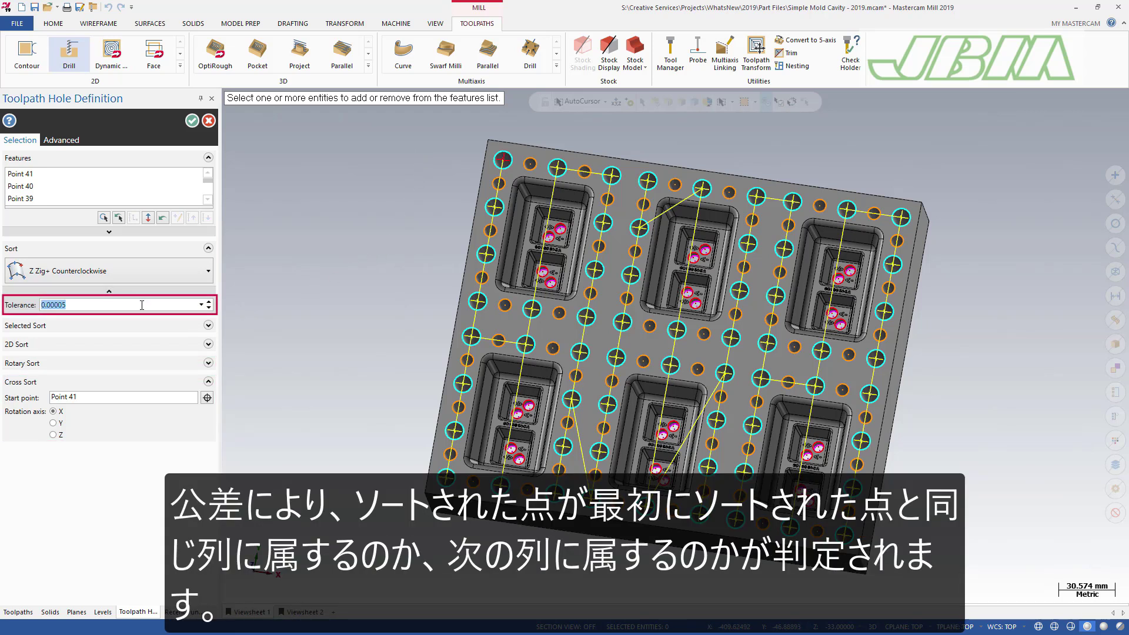
{"action": "type", "text": "0.1"}
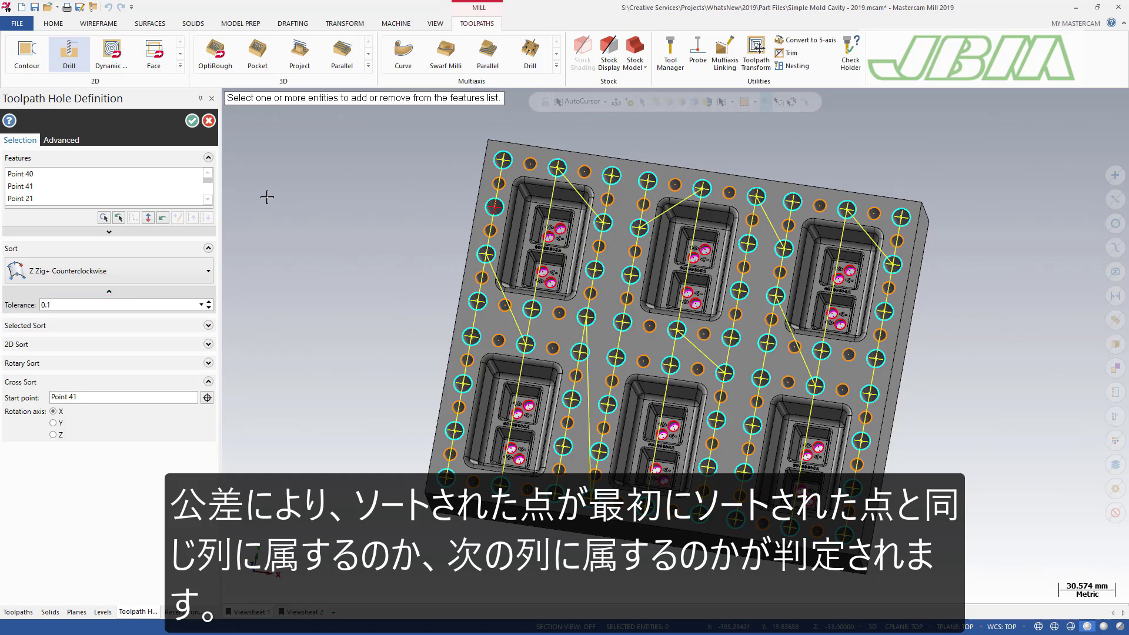
{"action": "left_click", "coordinate": [192, 121]}
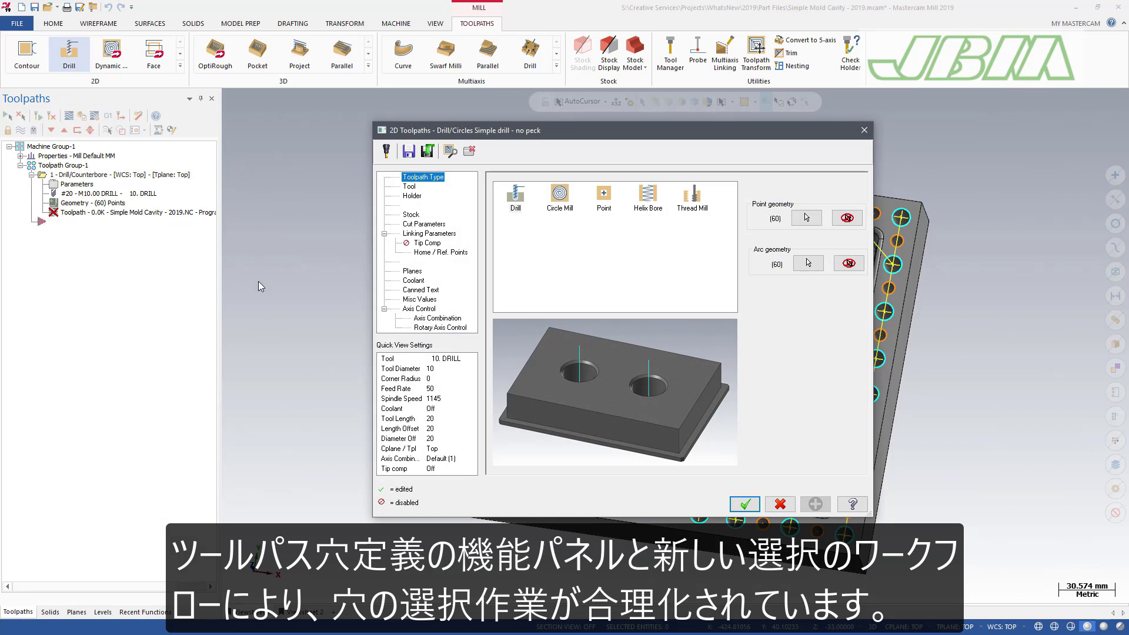
{"action": "left_click", "coordinate": [744, 503]}
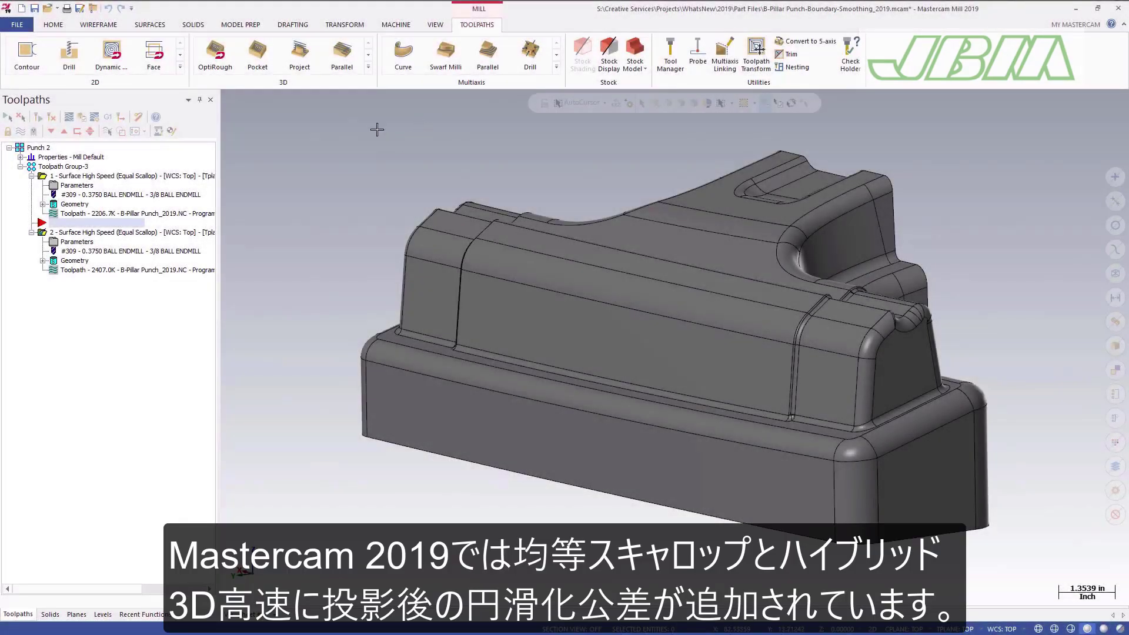
Step: On the B-Pillar Punch part, check the projected boundary smoothing tolerance in Equal Scallop operation 2's Toolpath Control settings
{"action": "left_click", "coordinate": [369, 67]}
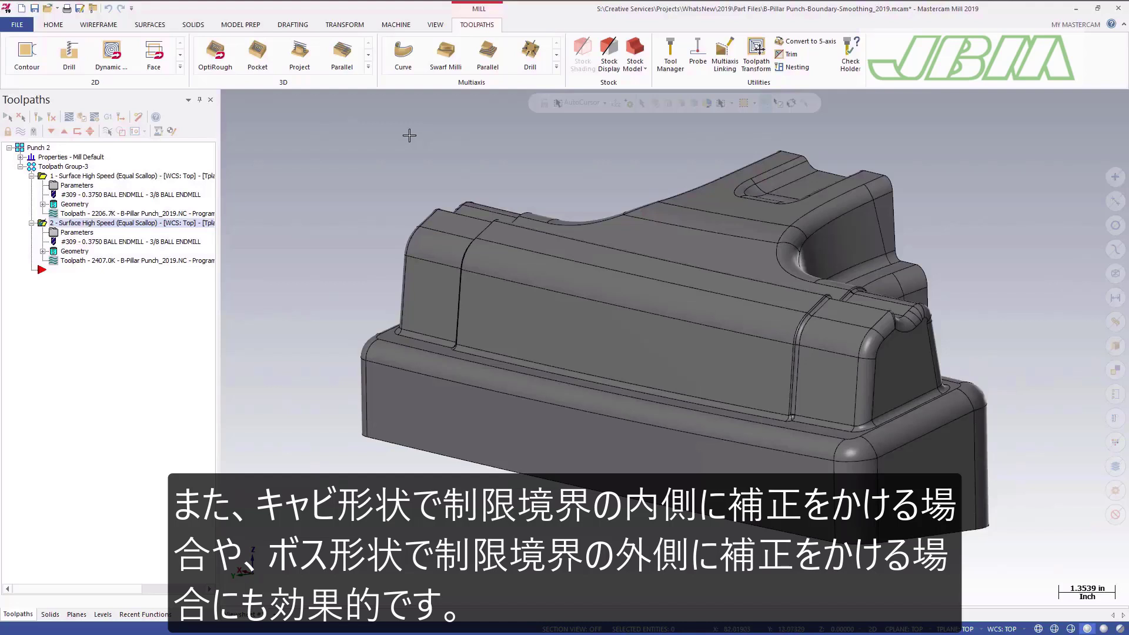
{"action": "left_click", "coordinate": [77, 235]}
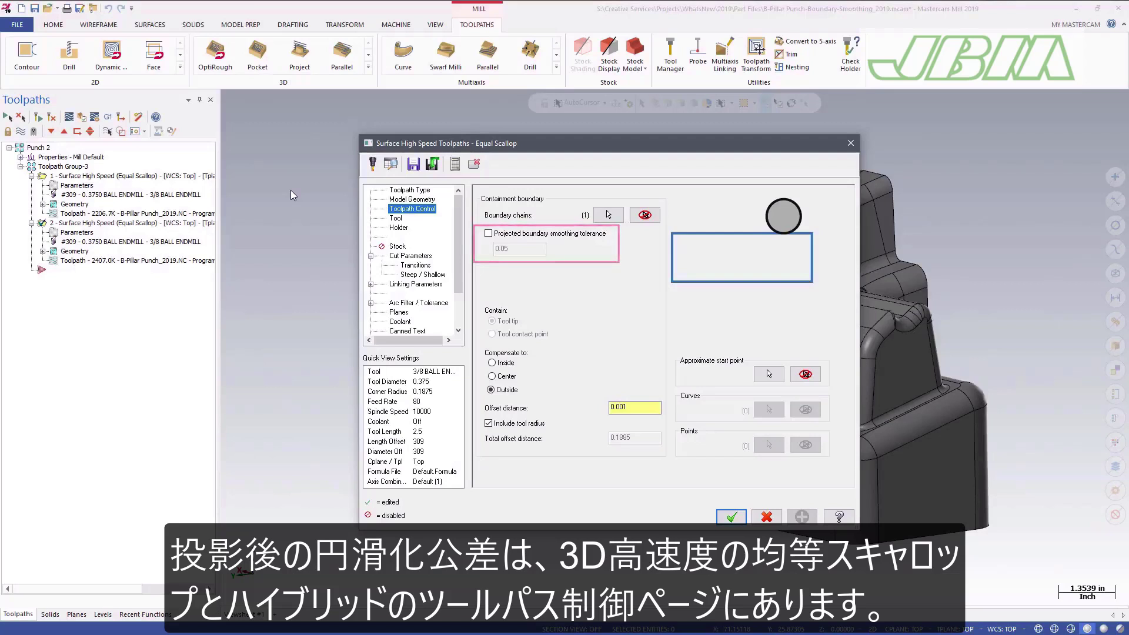
{"action": "key", "text": "Escape"}
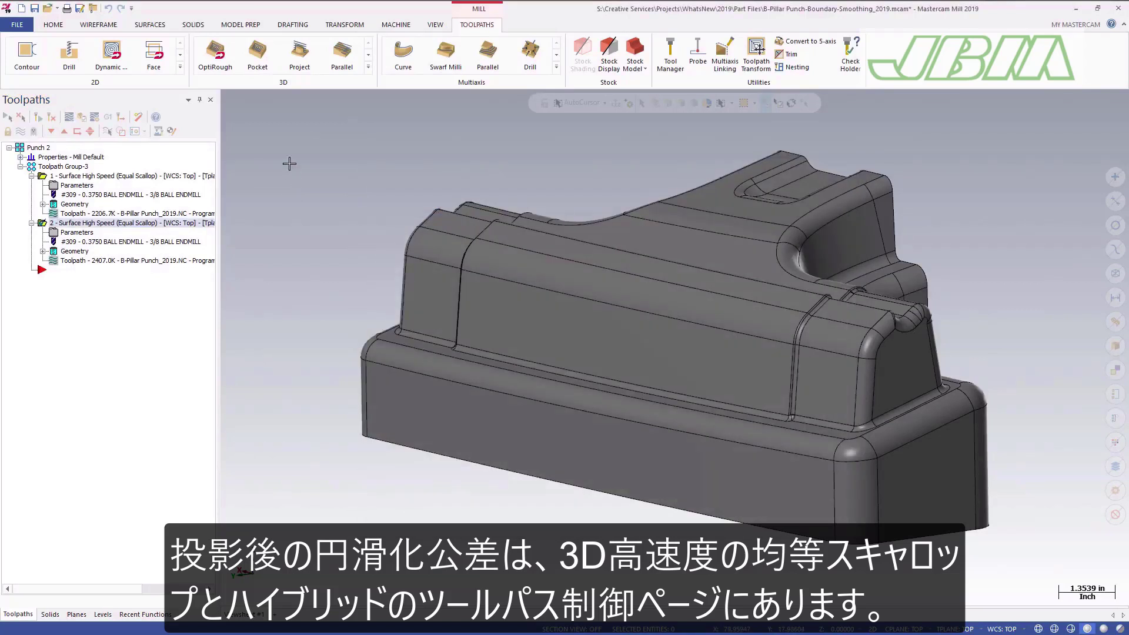
Step: Display the toolpath of Equal Scallop operation 2 and inspect it up close at the punch base's rounded front corner
{"action": "left_click", "coordinate": [107, 130]}
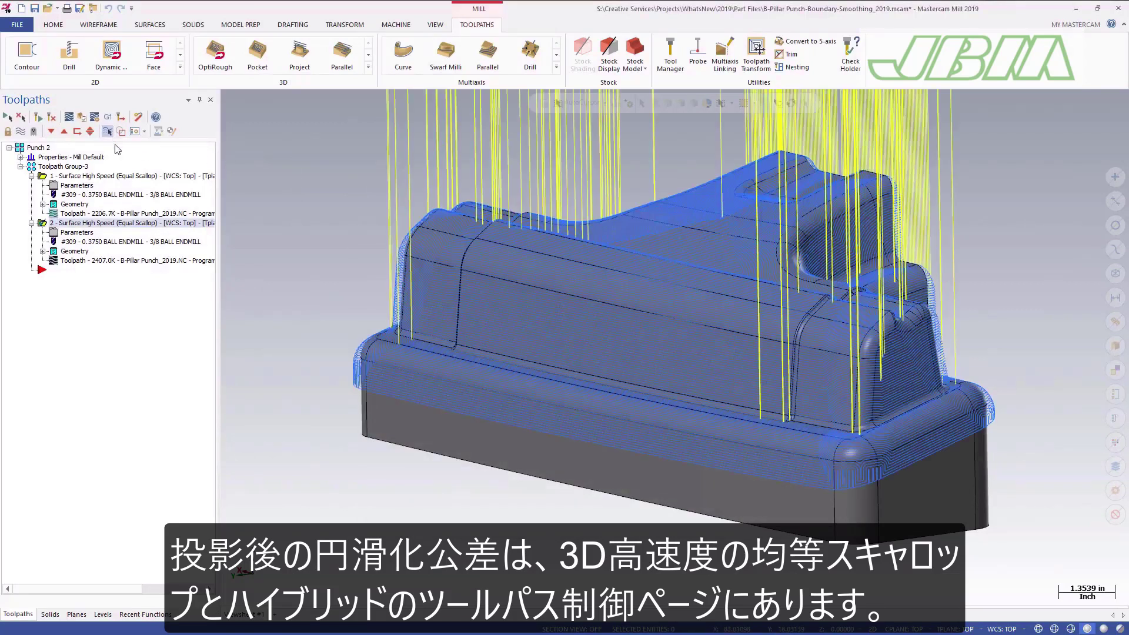
{"action": "right_click", "coordinate": [265, 180]}
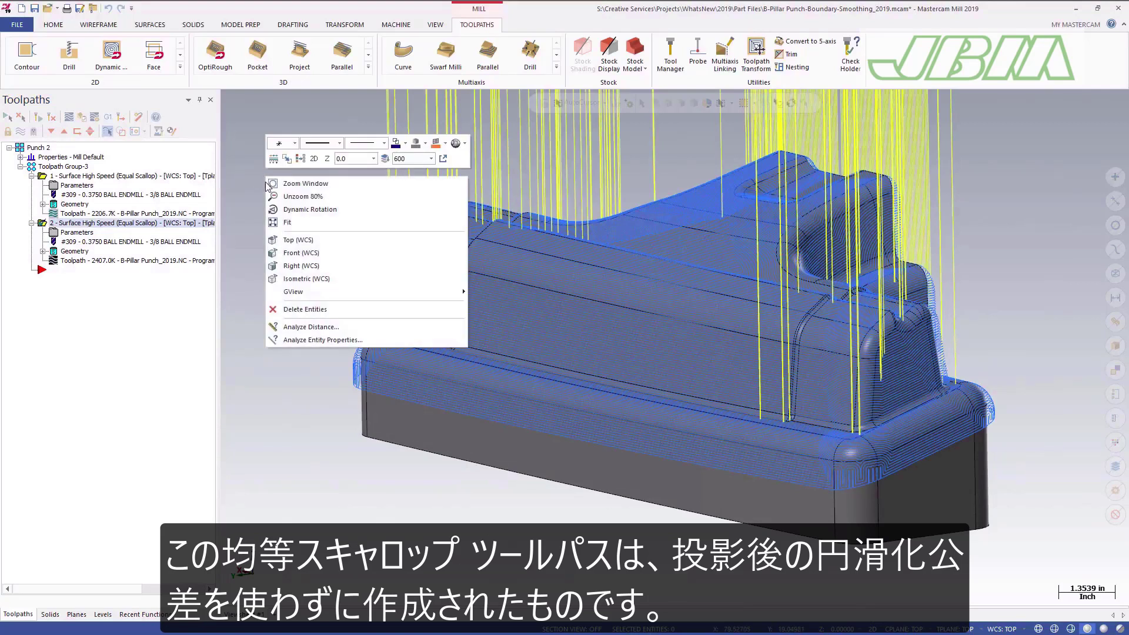
{"action": "left_click", "coordinate": [279, 188]}
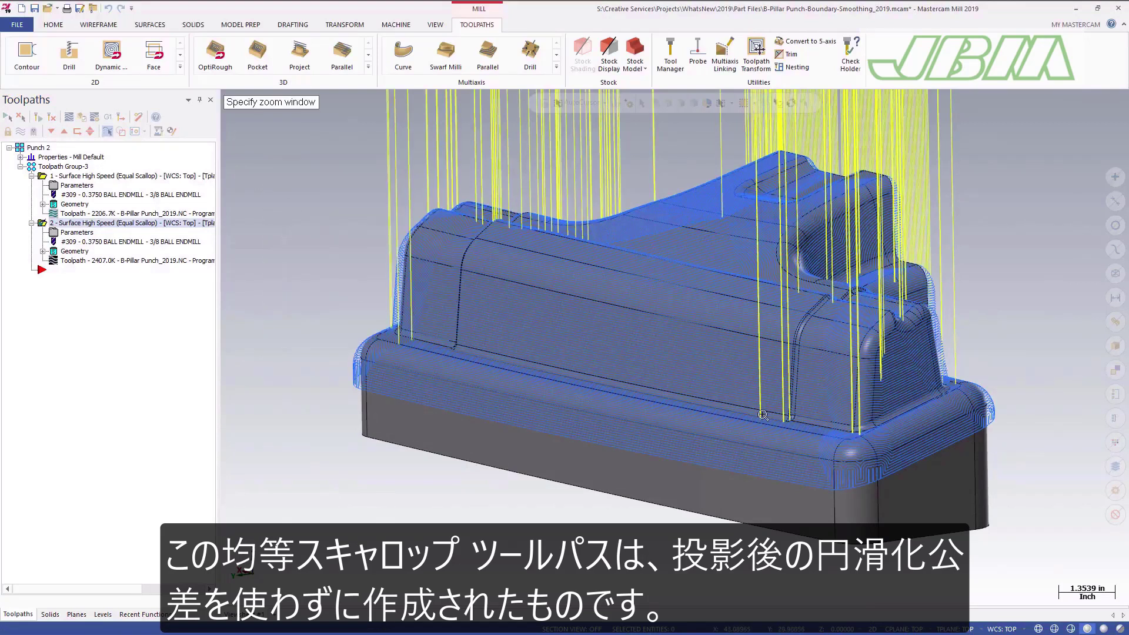
{"action": "left_click", "coordinate": [785, 415]}
{"action": "left_click", "coordinate": [915, 503]}
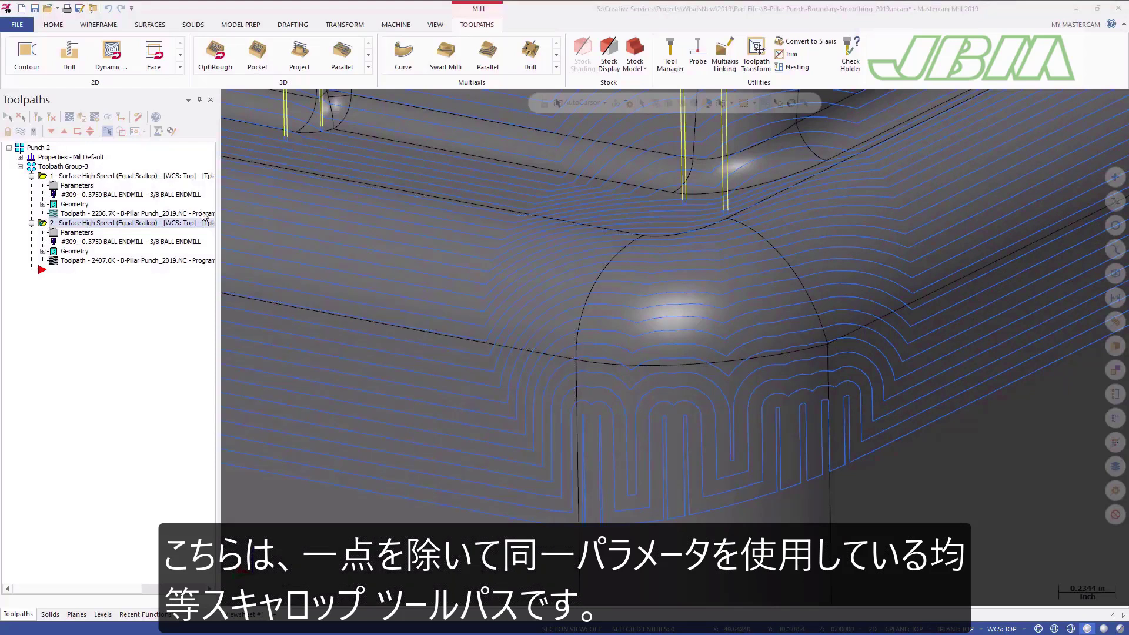
Step: Open the parameters of Equal Scallop operation 1 to check its projected boundary smoothing tolerance
{"action": "left_click", "coordinate": [81, 185]}
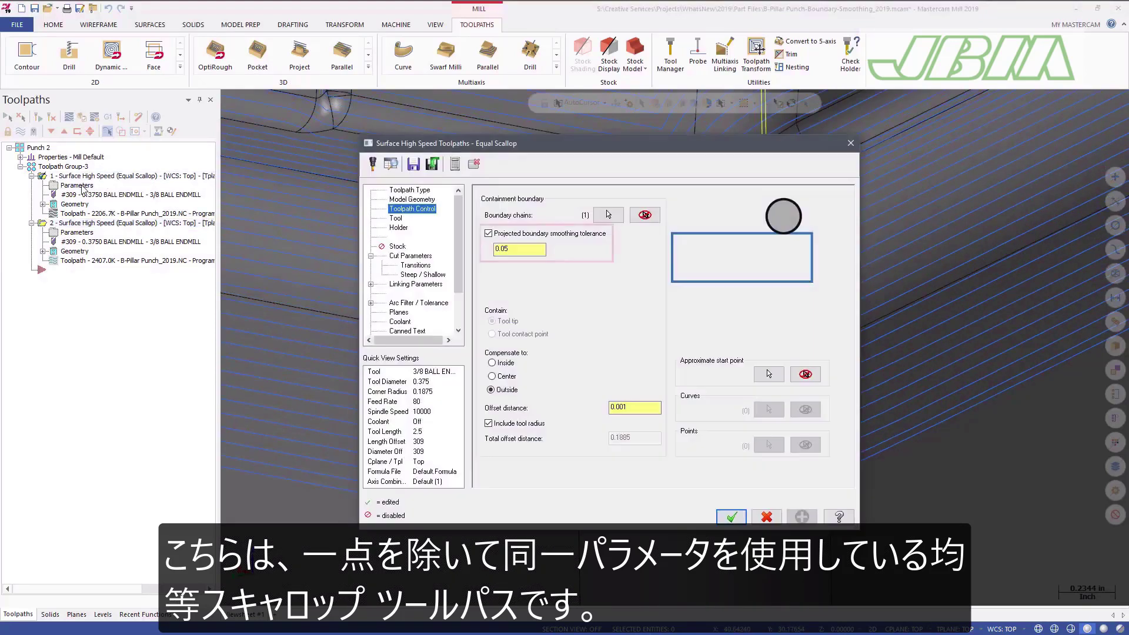